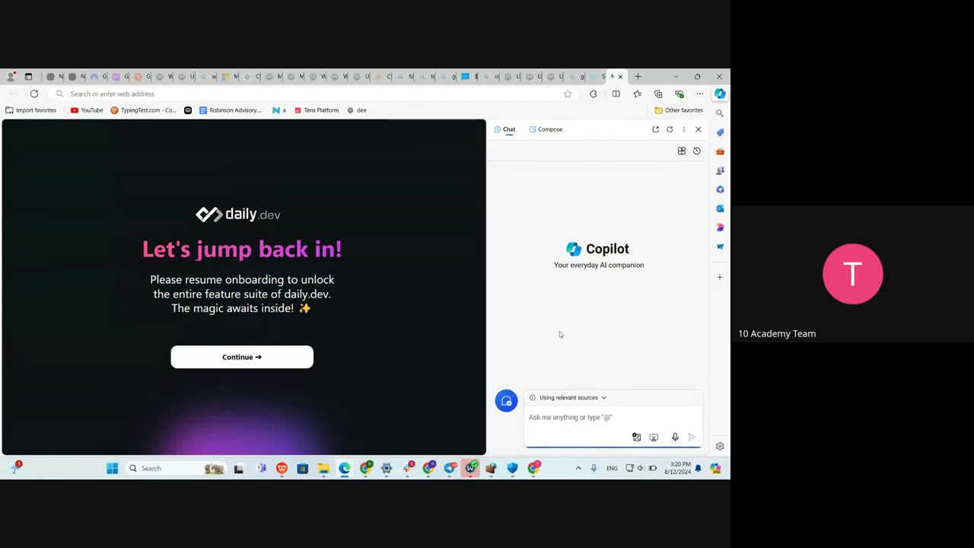
Follow the copilot.microsoft.com link in slide 6's GPT body text to open Copilot in a new tab
{"action": "left_click", "coordinate": [328, 416]}
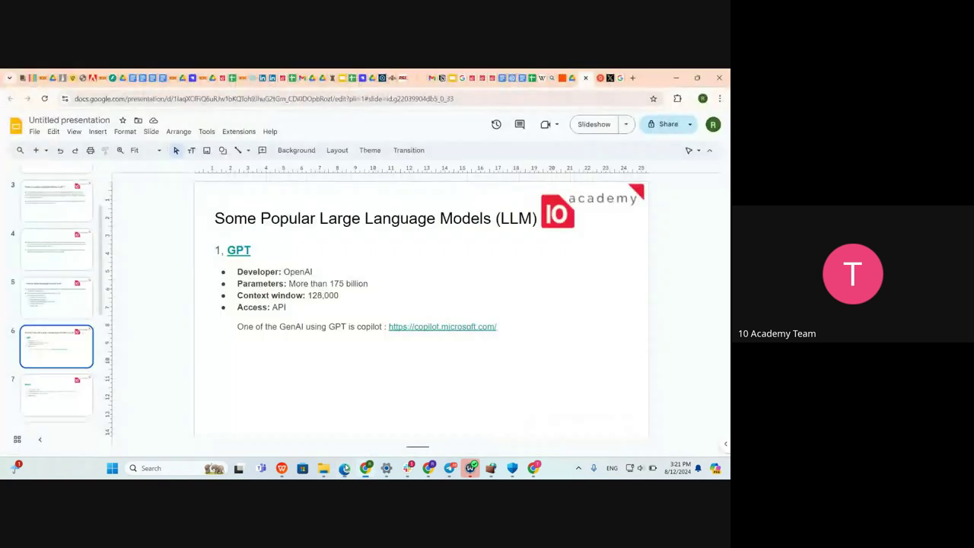
{"action": "left_click", "coordinate": [443, 327]}
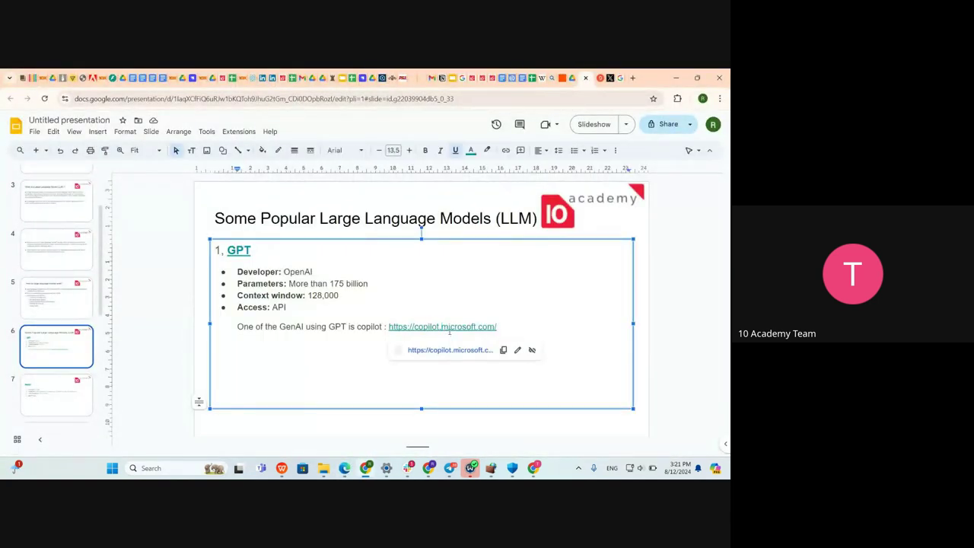
{"action": "left_click", "coordinate": [451, 350]}
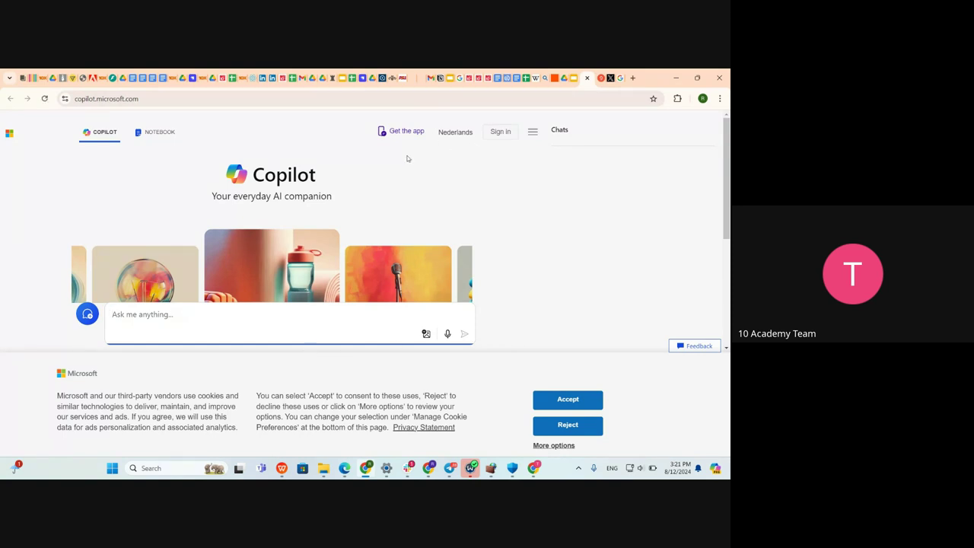
View Copilot's sign-in options and Edge's Copilot sidebar input box, then return to the GPT slide
{"action": "left_click", "coordinate": [489, 135]}
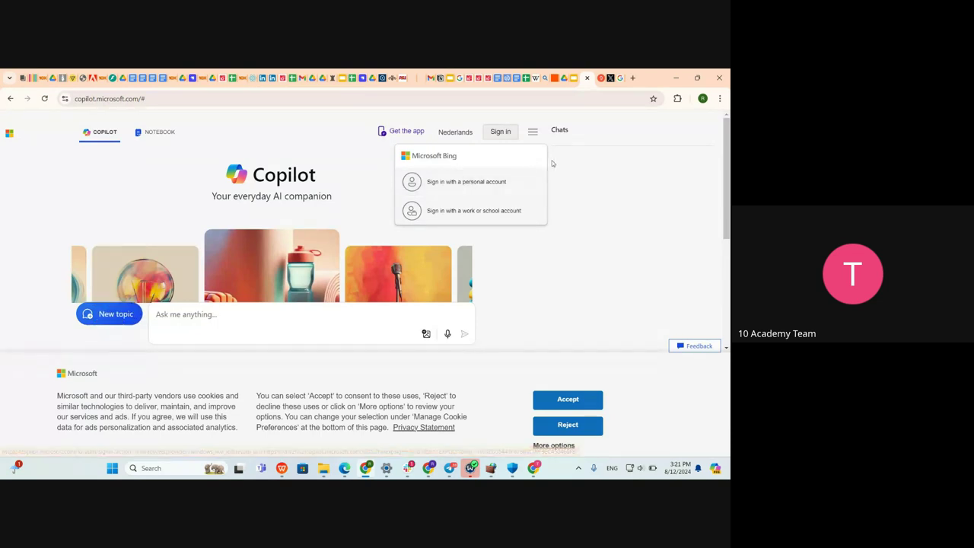
{"action": "left_click", "coordinate": [573, 79]}
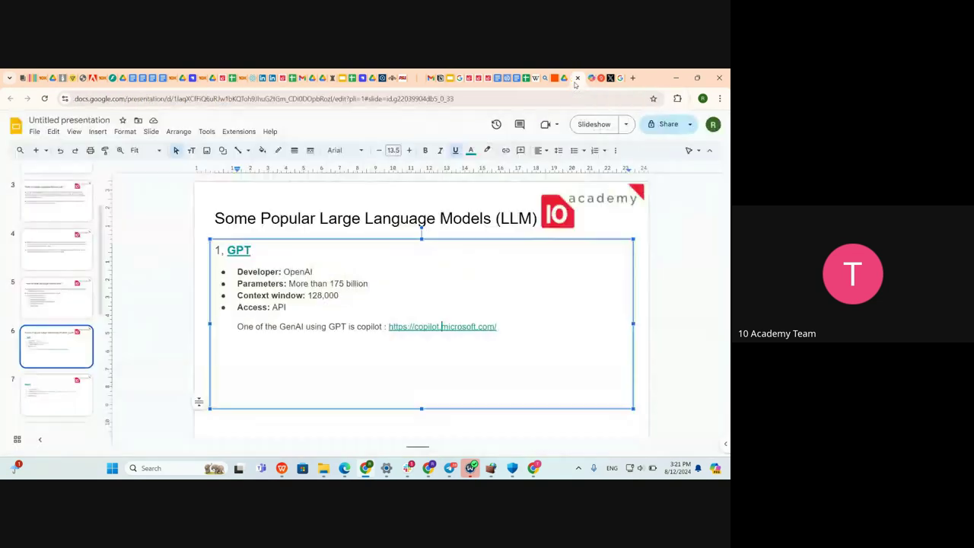
{"action": "mouse_move", "coordinate": [344, 468]}
{"action": "left_click", "coordinate": [356, 423]}
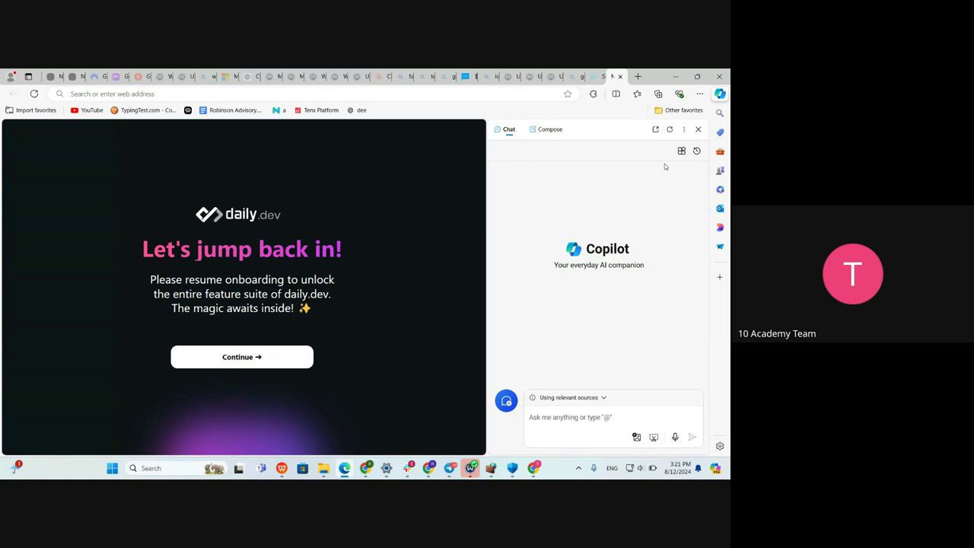
{"action": "left_click", "coordinate": [567, 421]}
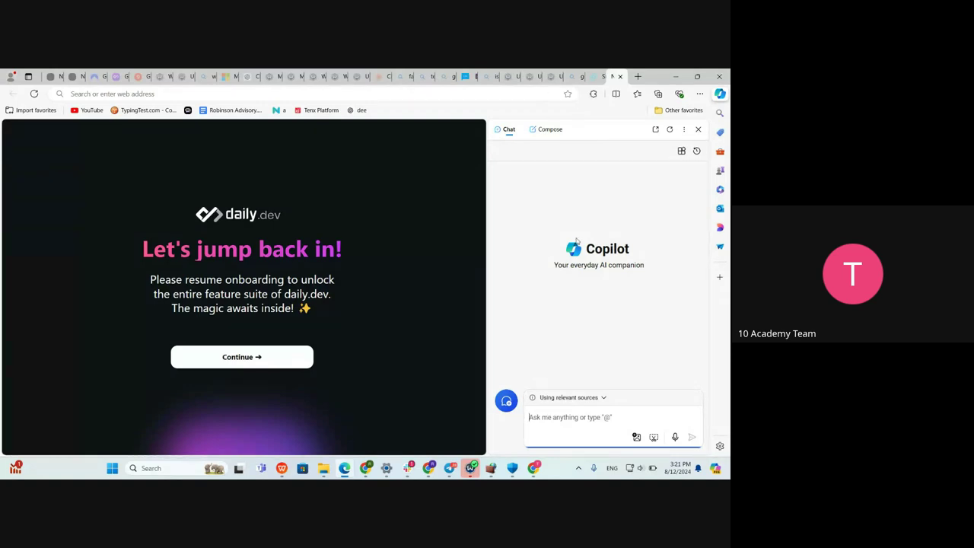
{"action": "left_click", "coordinate": [366, 468]}
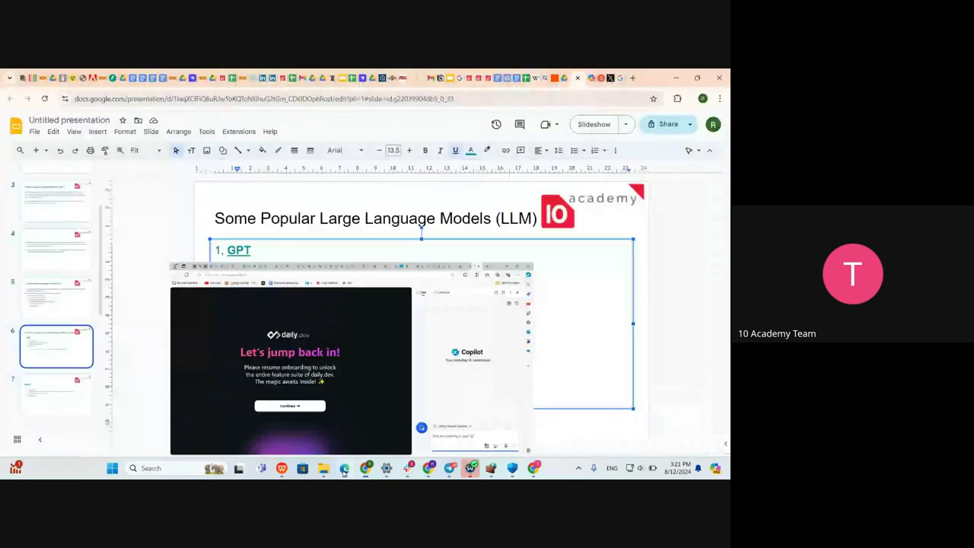
On slide 7 (Gemini), follow the API link to Zapier's Gemini API key article
{"action": "left_click", "coordinate": [47, 381]}
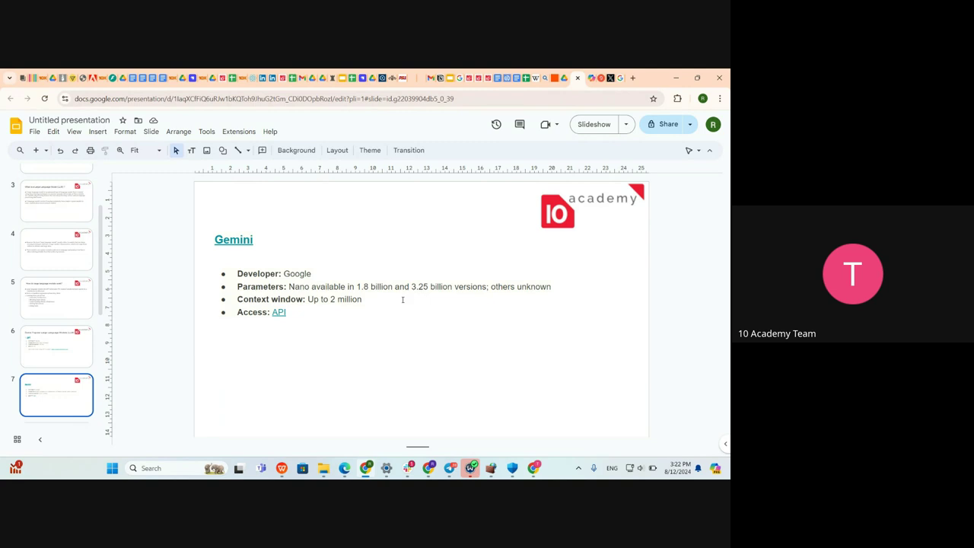
{"action": "left_click", "coordinate": [277, 312]}
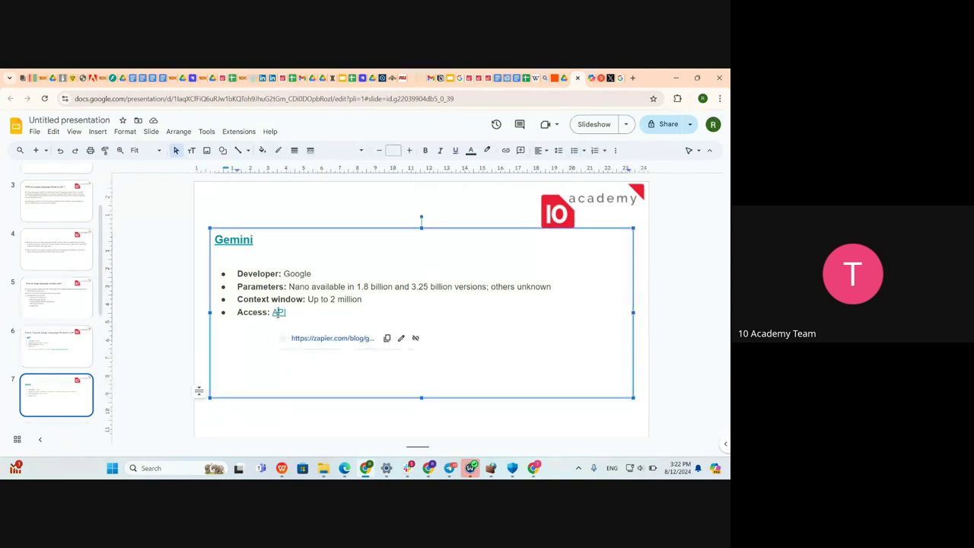
{"action": "left_click", "coordinate": [317, 340]}
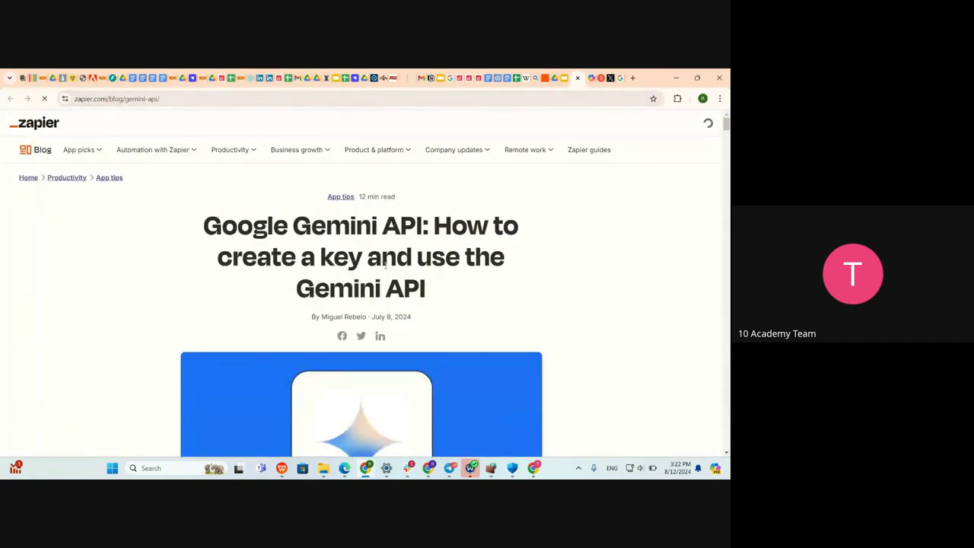
Scroll through Zapier's Gemini API key guide, then go back to the Gemini slide in Slides
{"action": "scroll", "coordinate": [382, 259], "scroll_direction": "down", "scroll_amount": 1}
{"action": "scroll", "coordinate": [386, 262], "scroll_direction": "up", "scroll_amount": 1}
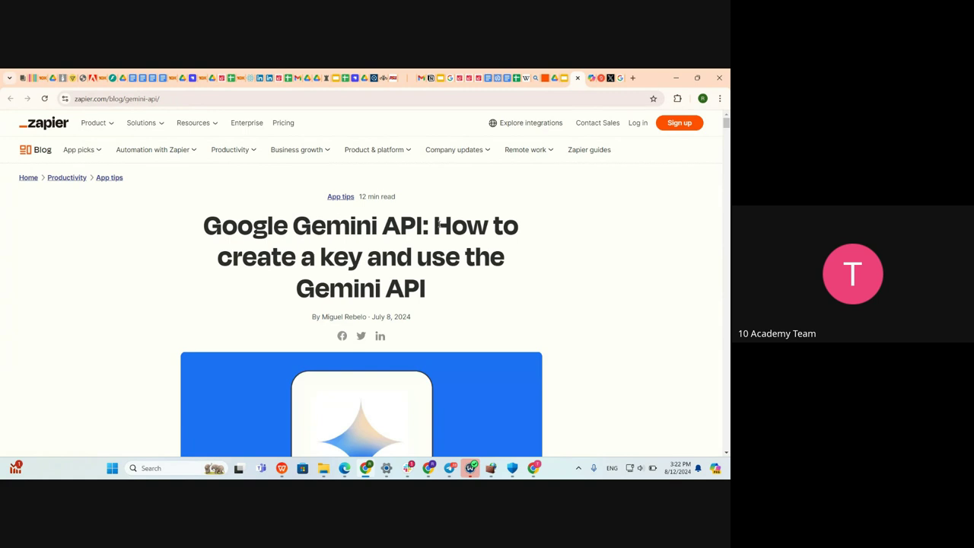
{"action": "scroll", "coordinate": [434, 235], "scroll_direction": "down", "scroll_amount": 10}
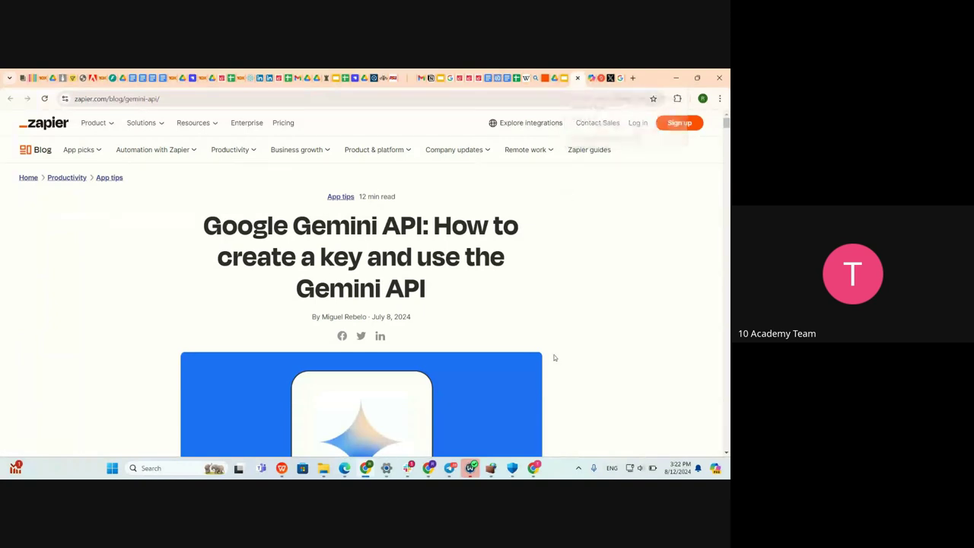
{"action": "left_click", "coordinate": [629, 471]}
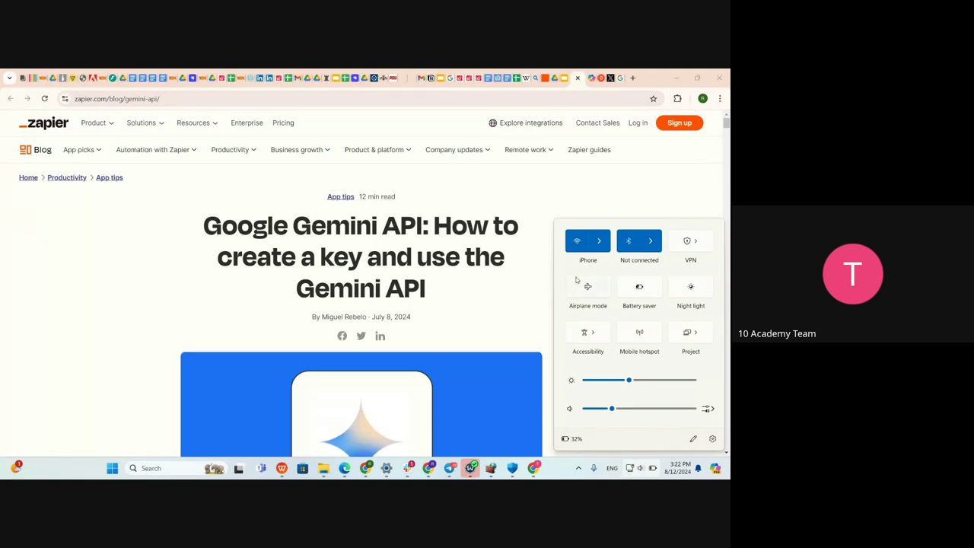
{"action": "left_click", "coordinate": [563, 77]}
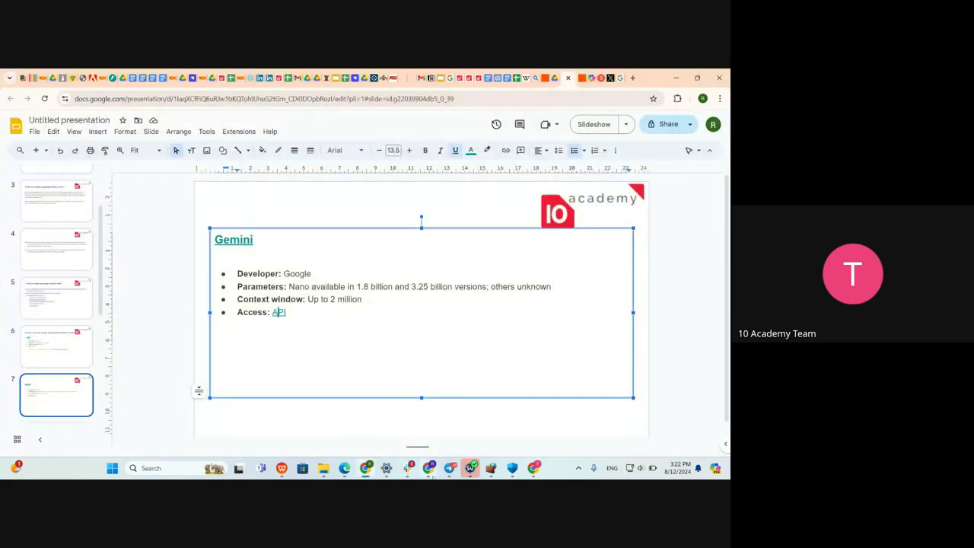
Pass the Groq, free VPNs and Windscribe tabs to reach the Nelson Mandela Gemini chat
{"action": "left_click", "coordinate": [426, 411]}
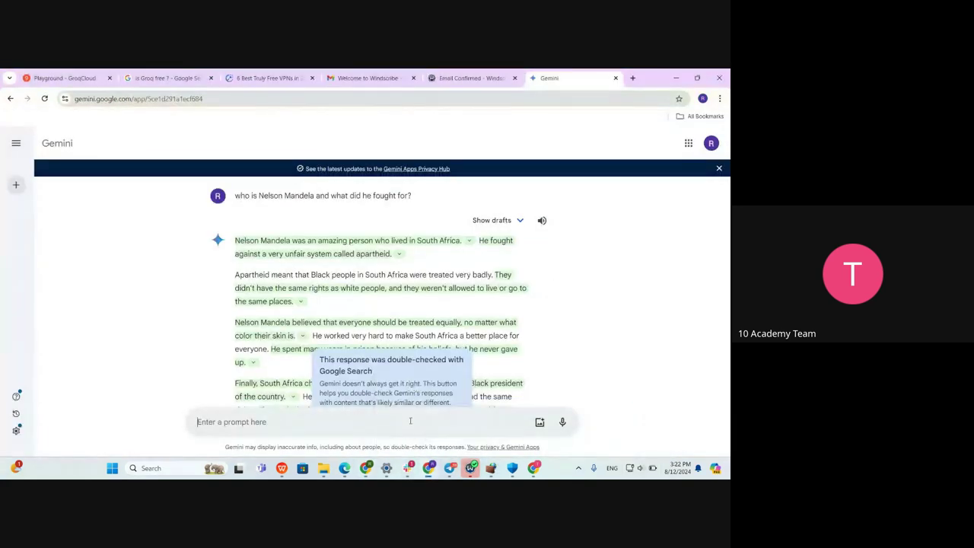
{"action": "left_click", "coordinate": [180, 74]}
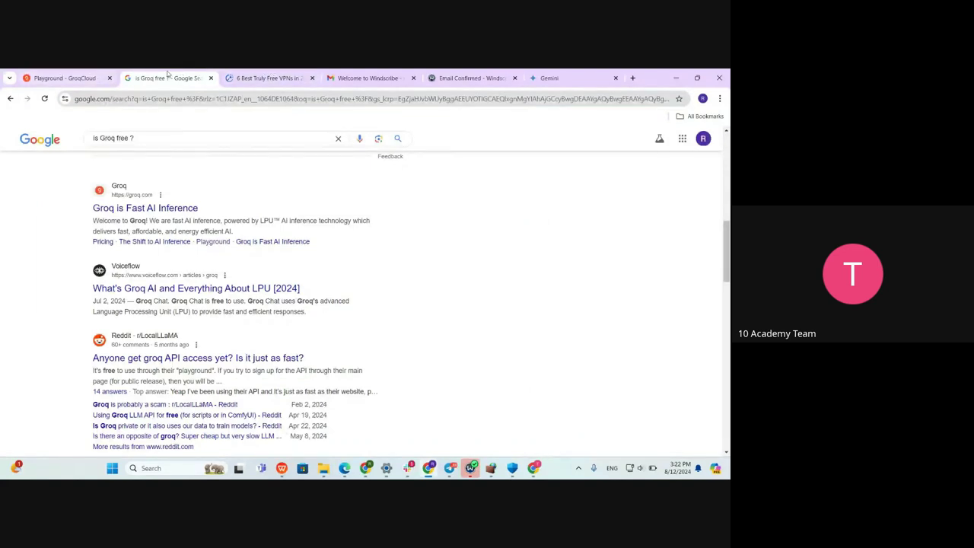
{"action": "left_click", "coordinate": [259, 77]}
{"action": "left_click", "coordinate": [350, 77]}
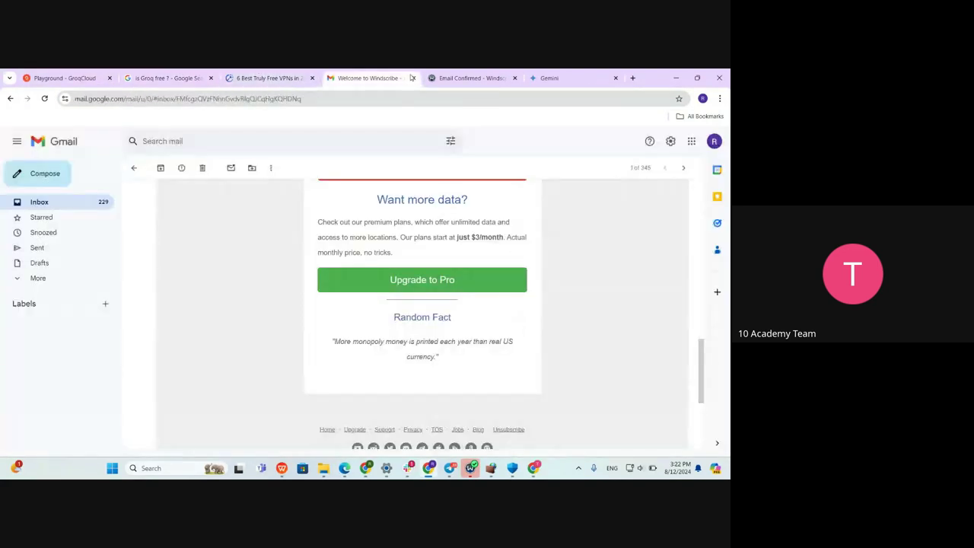
{"action": "left_click", "coordinate": [549, 78]}
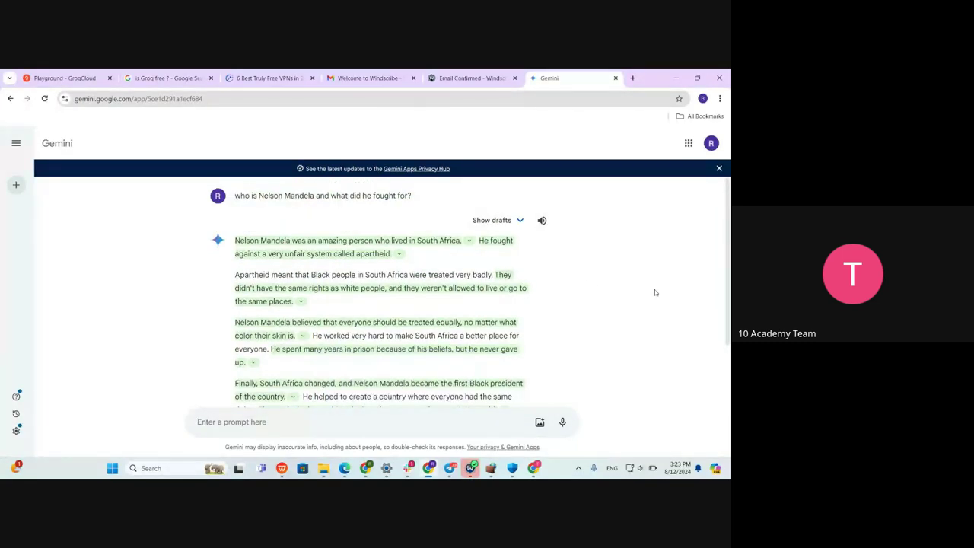
Scroll the double-checked answer, expand the first sentence's Google Search source, then return to Slides
{"action": "scroll", "coordinate": [655, 292], "scroll_direction": "down", "scroll_amount": 2}
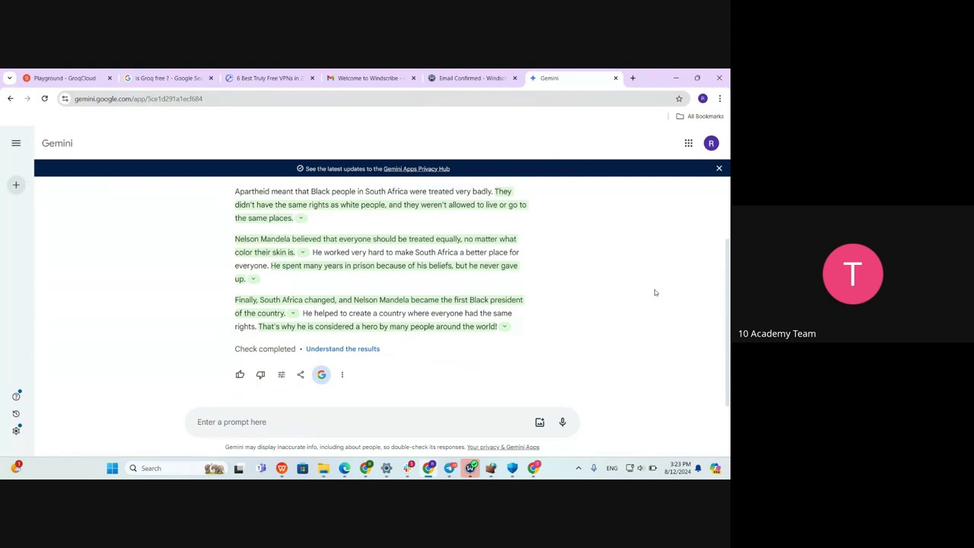
{"action": "scroll", "coordinate": [654, 292], "scroll_direction": "up", "scroll_amount": 2}
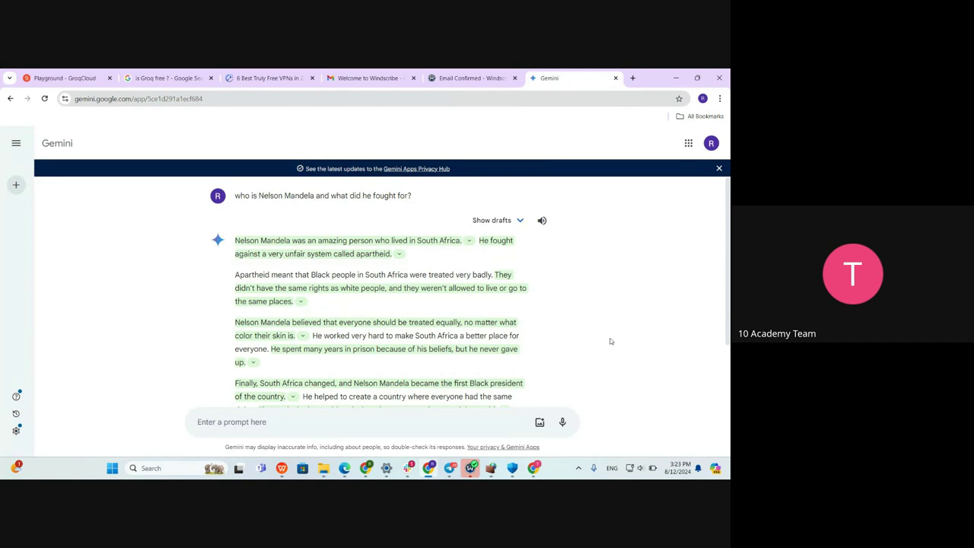
{"action": "scroll", "coordinate": [469, 325], "scroll_direction": "down", "scroll_amount": 1}
{"action": "scroll", "coordinate": [469, 325], "scroll_direction": "up", "scroll_amount": 1}
{"action": "scroll", "coordinate": [608, 296], "scroll_direction": "down", "scroll_amount": 2}
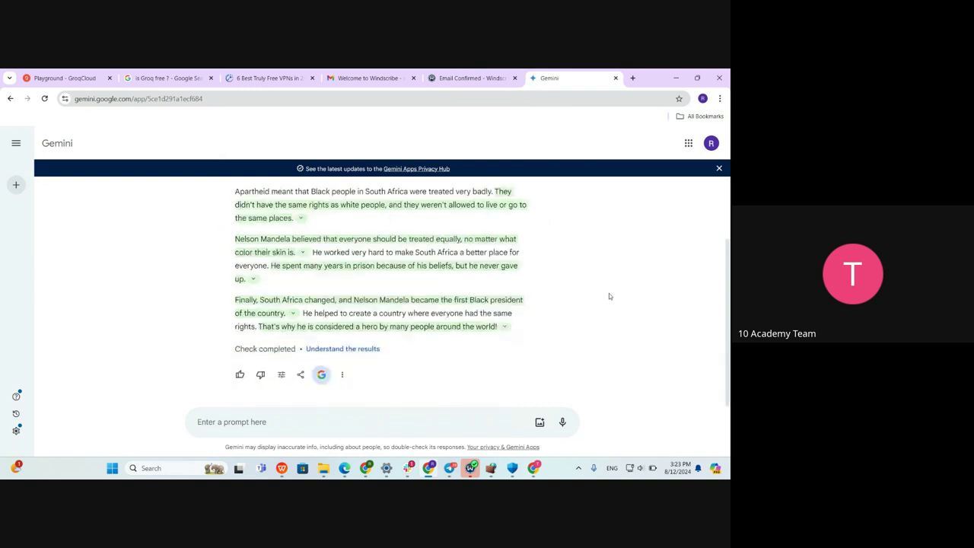
{"action": "scroll", "coordinate": [439, 318], "scroll_direction": "up", "scroll_amount": 2}
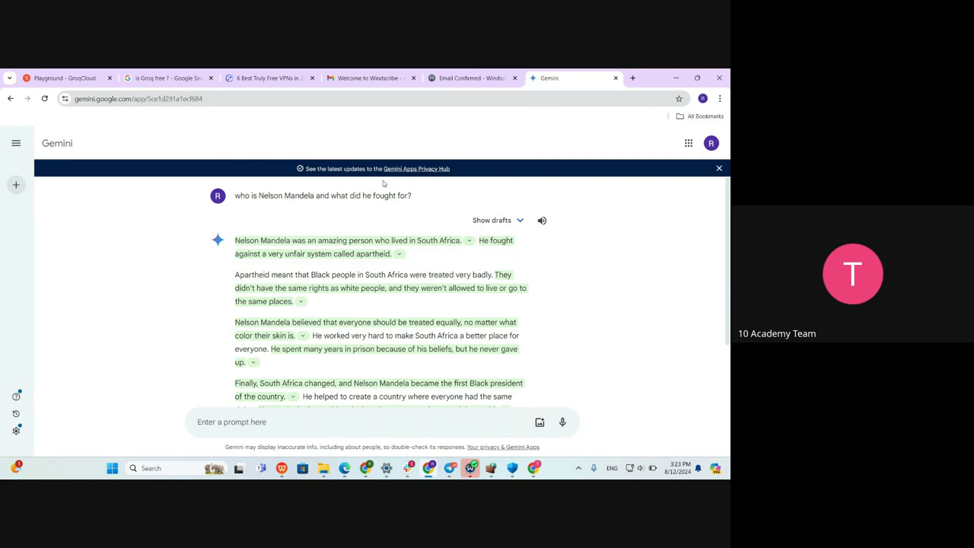
{"action": "scroll", "coordinate": [295, 373], "scroll_direction": "down", "scroll_amount": 1}
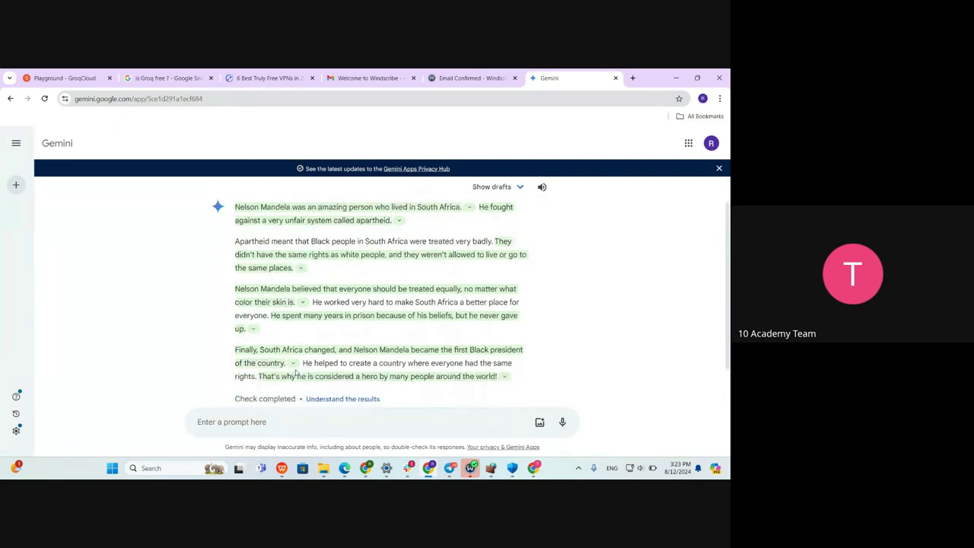
{"action": "scroll", "coordinate": [291, 272], "scroll_direction": "up", "scroll_amount": 1}
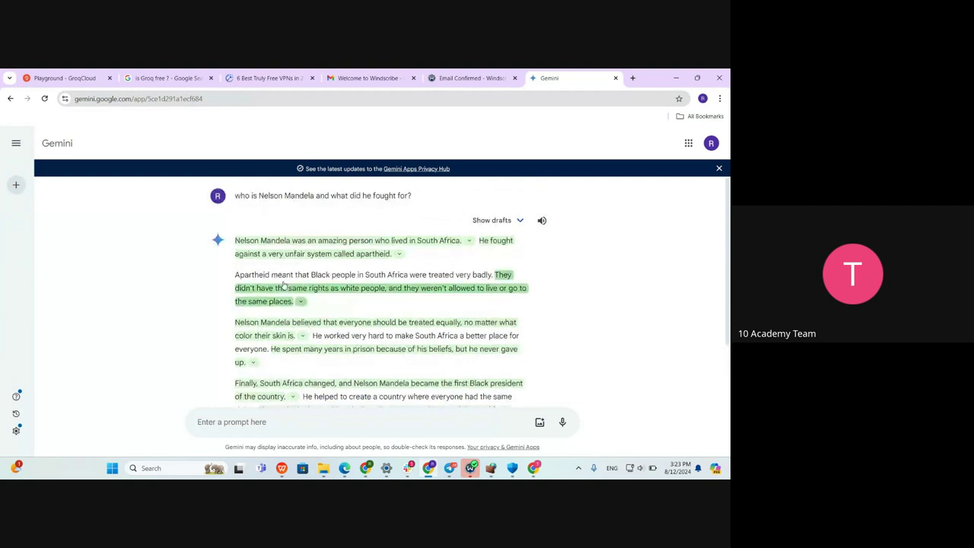
{"action": "left_click", "coordinate": [470, 241]}
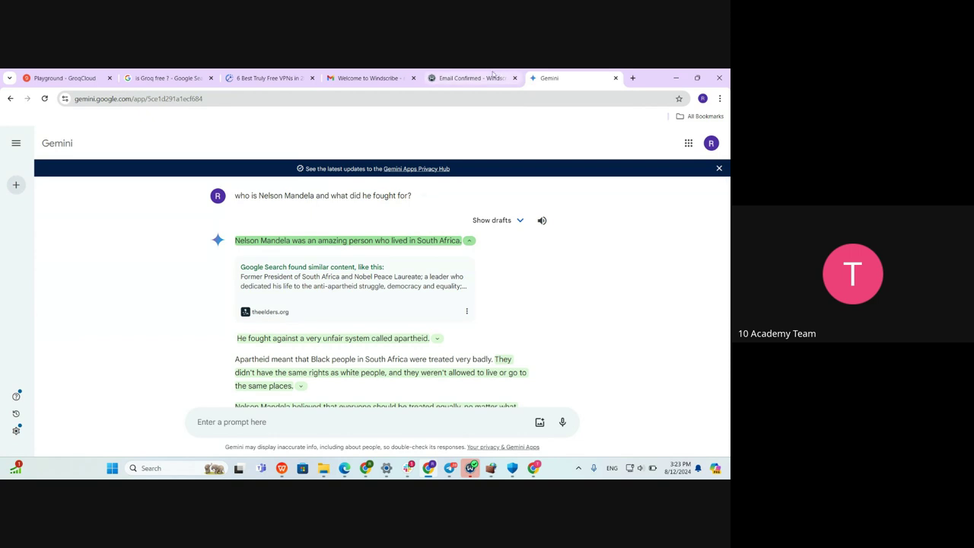
{"action": "mouse_move", "coordinate": [428, 468]}
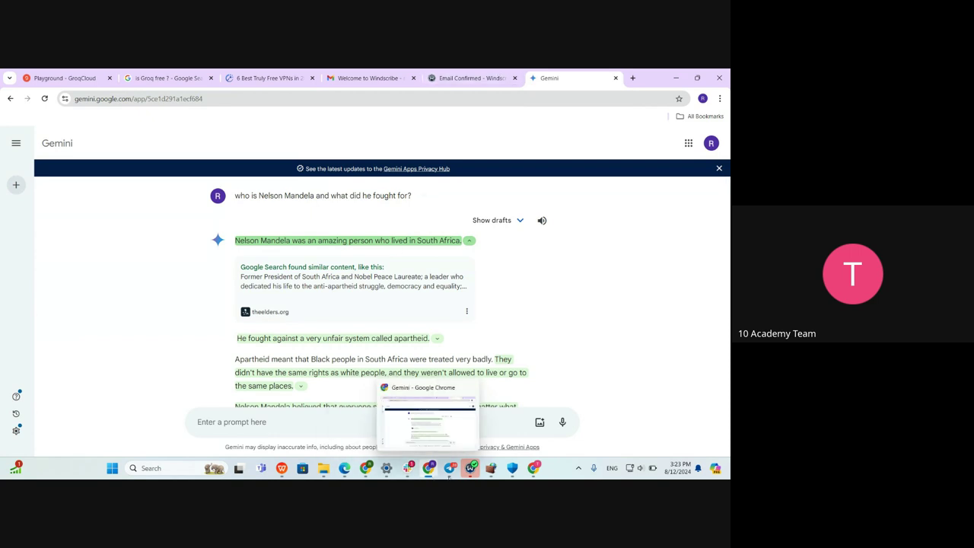
{"action": "left_click", "coordinate": [365, 468]}
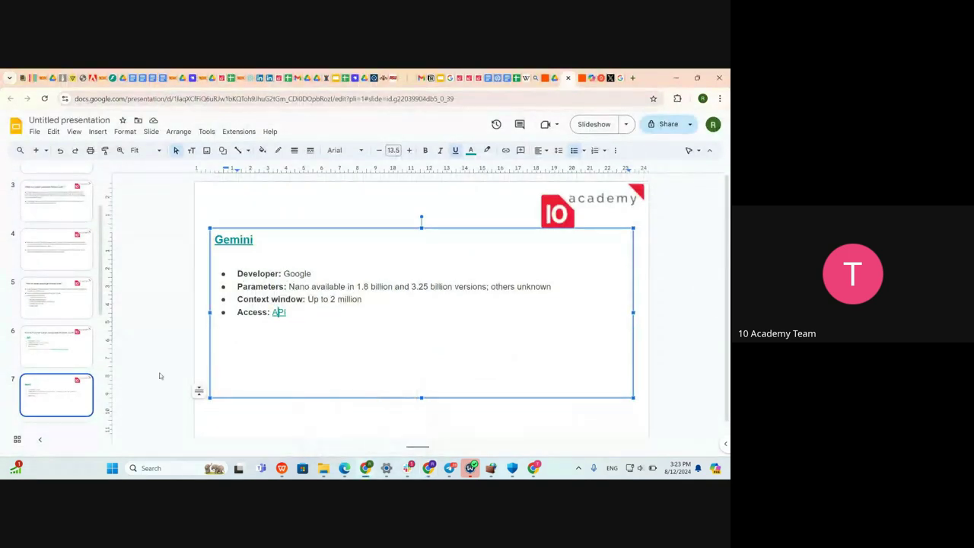
Show slide 8 on Claude, then switch through Chrome's Gemini window to the Edge window
{"action": "scroll", "coordinate": [56, 320], "scroll_direction": "down", "scroll_amount": 3}
{"action": "left_click", "coordinate": [56, 320]}
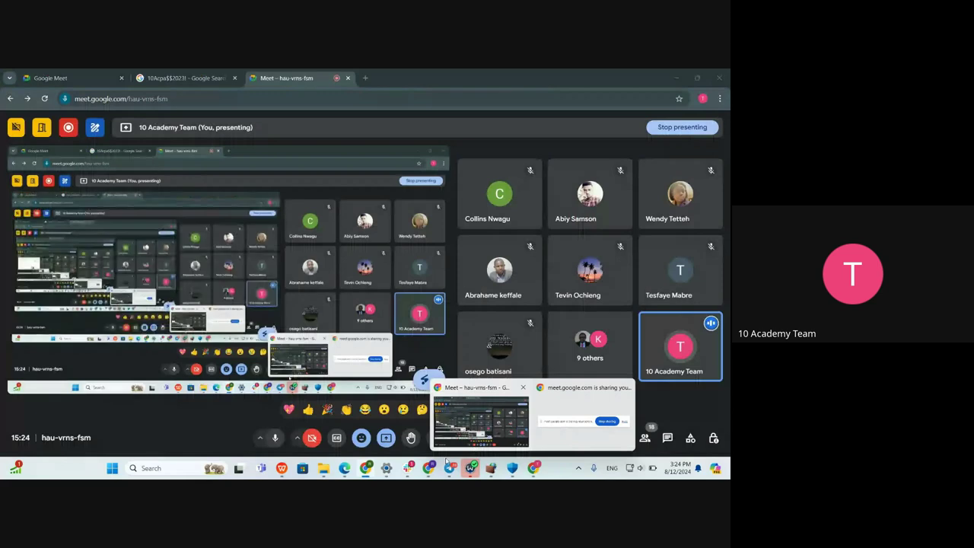
{"action": "mouse_move", "coordinate": [407, 468]}
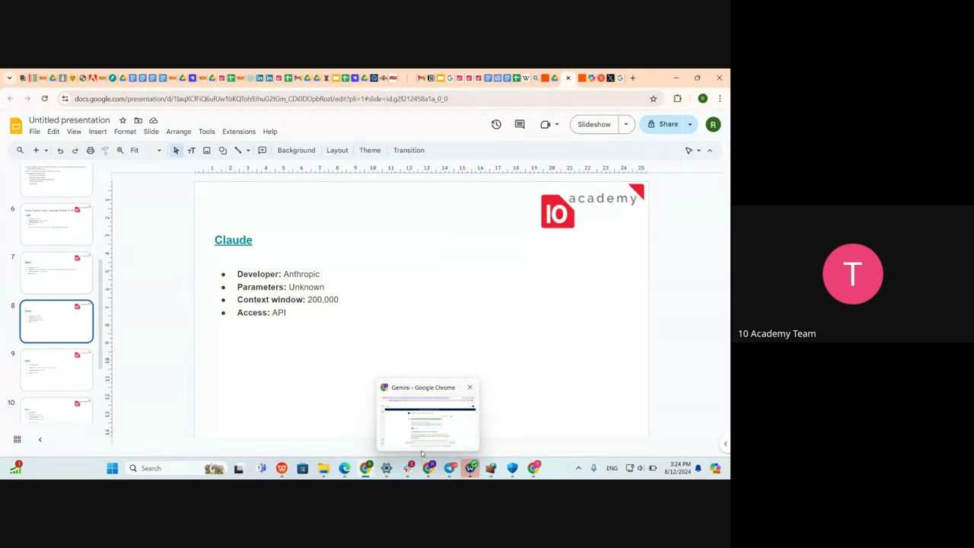
{"action": "left_click", "coordinate": [422, 453]}
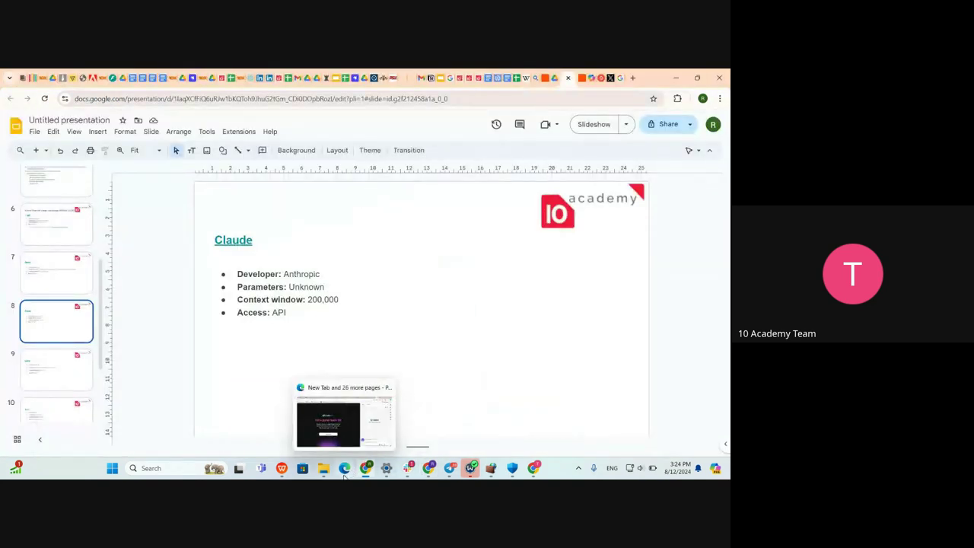
{"action": "left_click", "coordinate": [345, 468]}
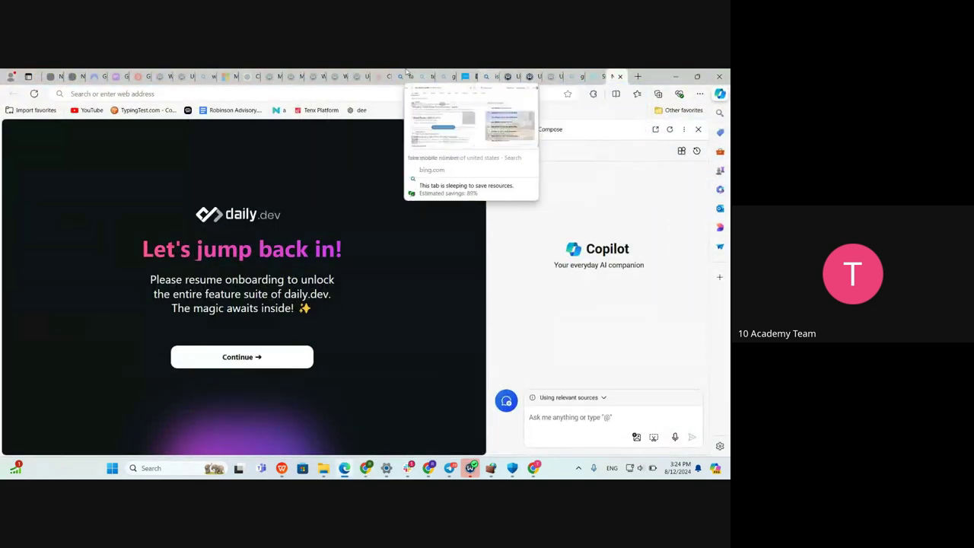
Open Claude's sign-up page and phone number field, then show slide 9 on Llama
{"action": "left_click", "coordinate": [376, 76]}
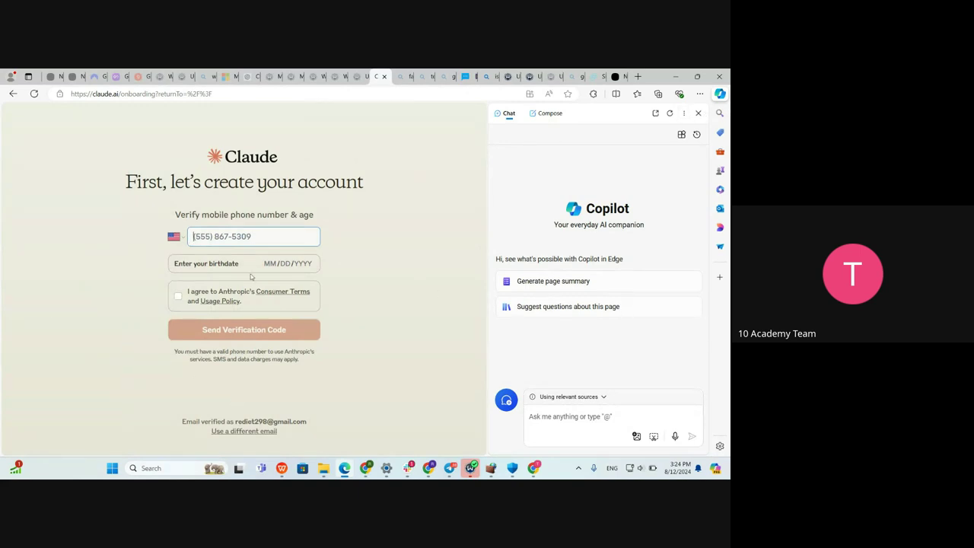
{"action": "left_click", "coordinate": [197, 237]}
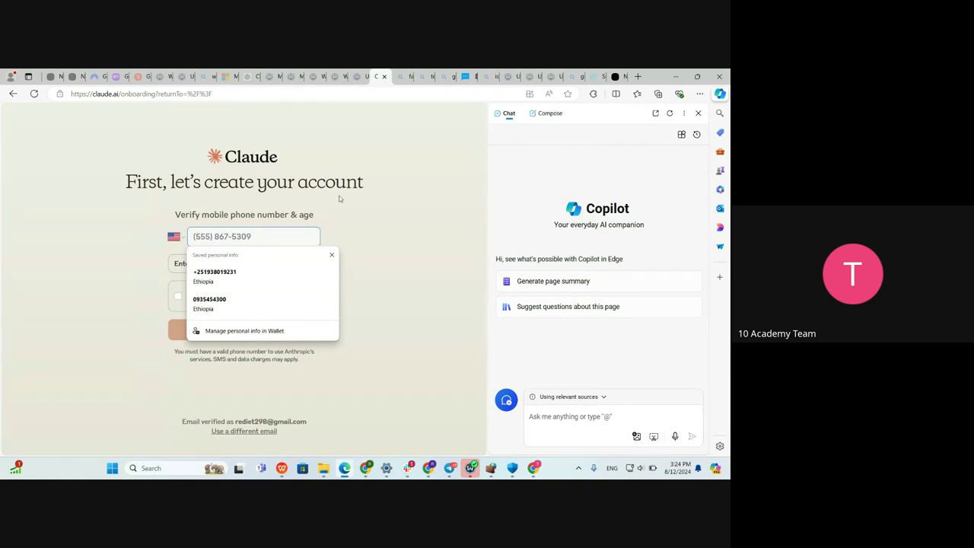
{"action": "mouse_move", "coordinate": [343, 458]}
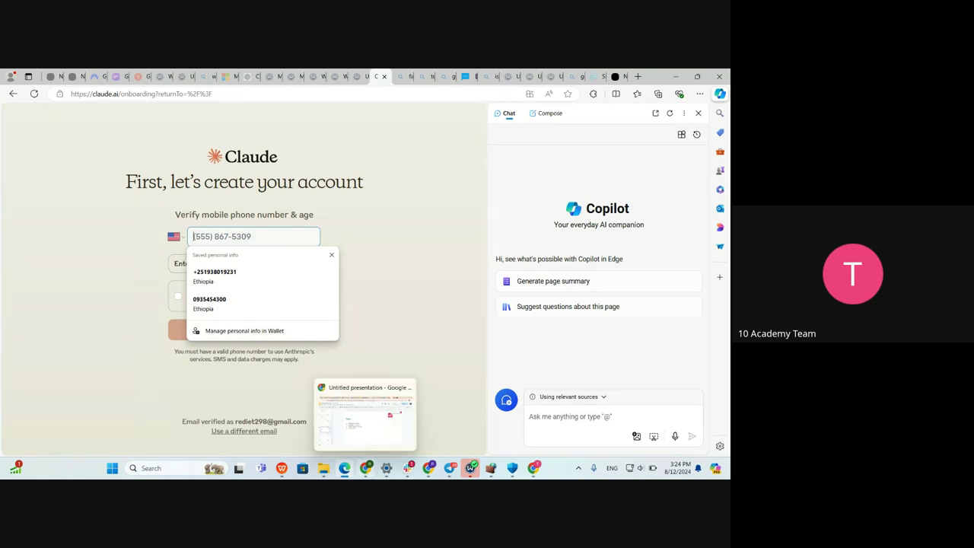
{"action": "left_click", "coordinate": [381, 424]}
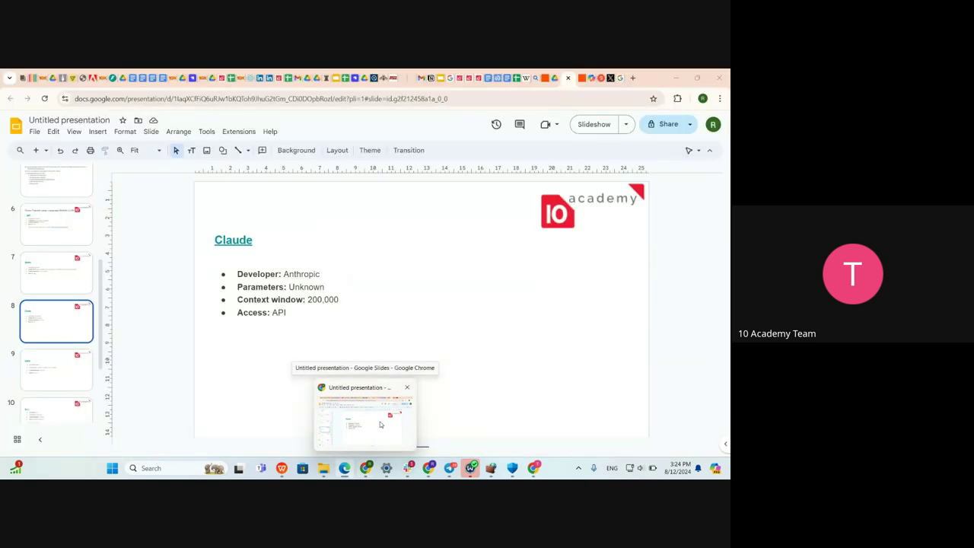
{"action": "left_click", "coordinate": [56, 368]}
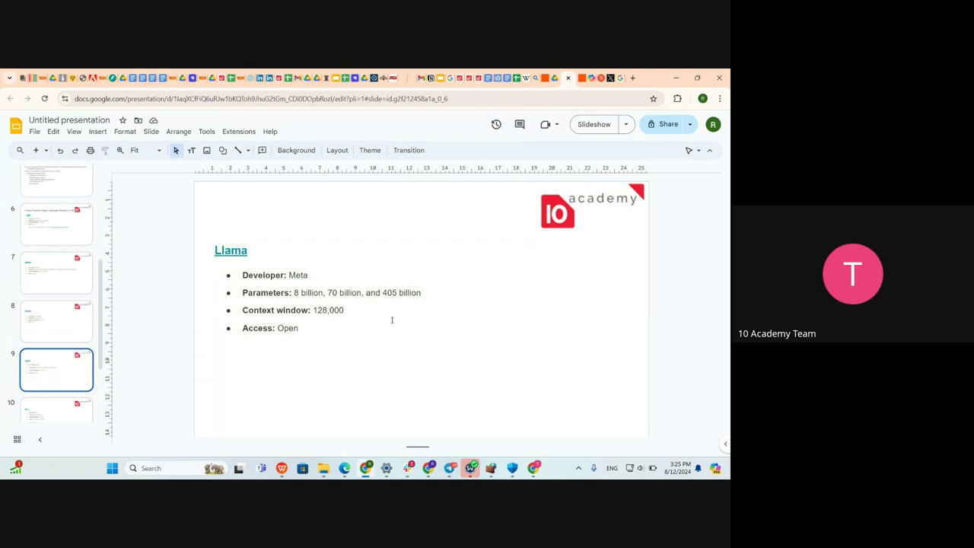
{"action": "double_click", "coordinate": [232, 252]}
{"action": "left_click", "coordinate": [342, 353]}
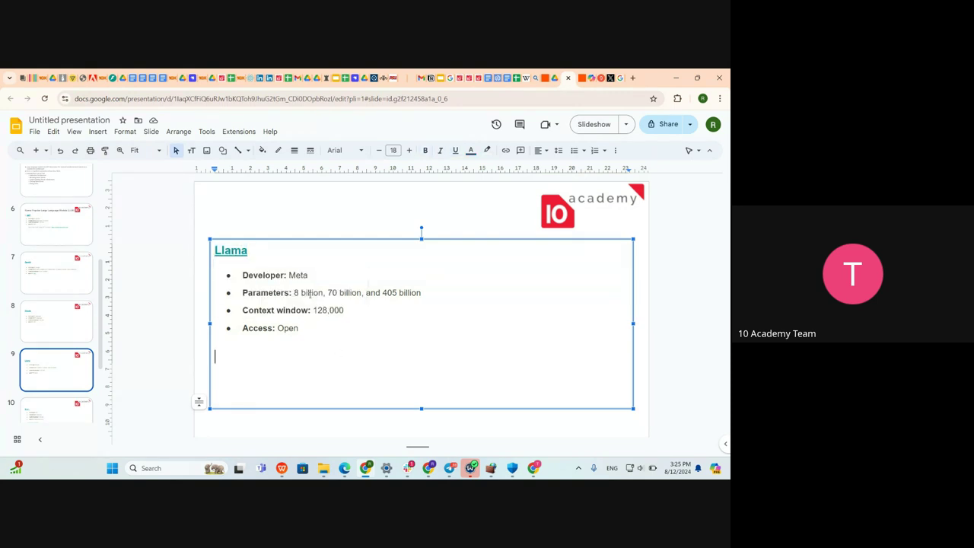
{"action": "double_click", "coordinate": [298, 275]}
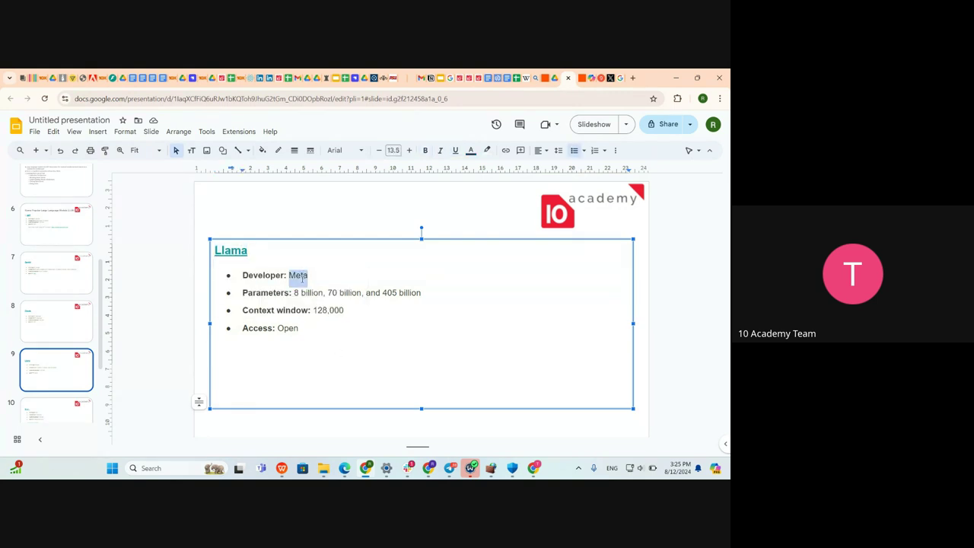
{"action": "double_click", "coordinate": [287, 329]}
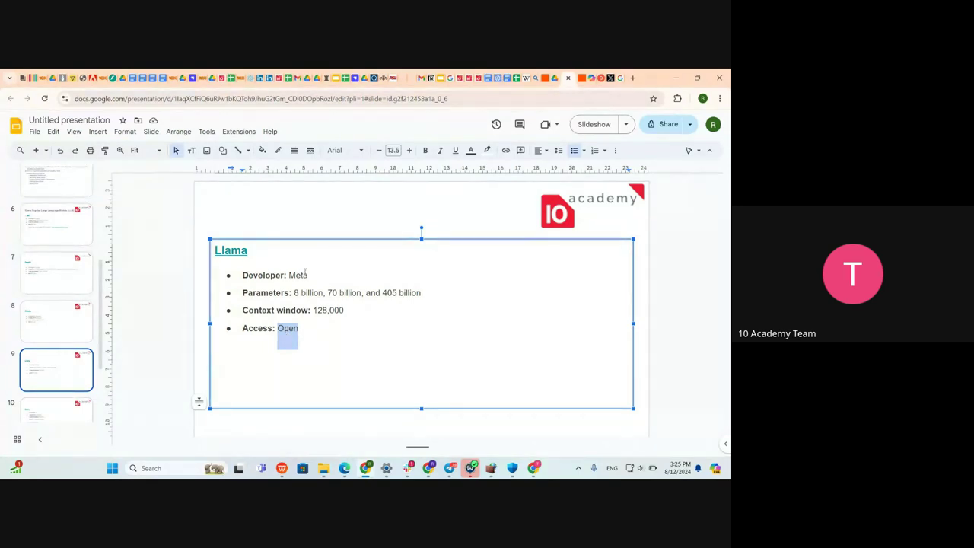
{"action": "double_click", "coordinate": [230, 250]}
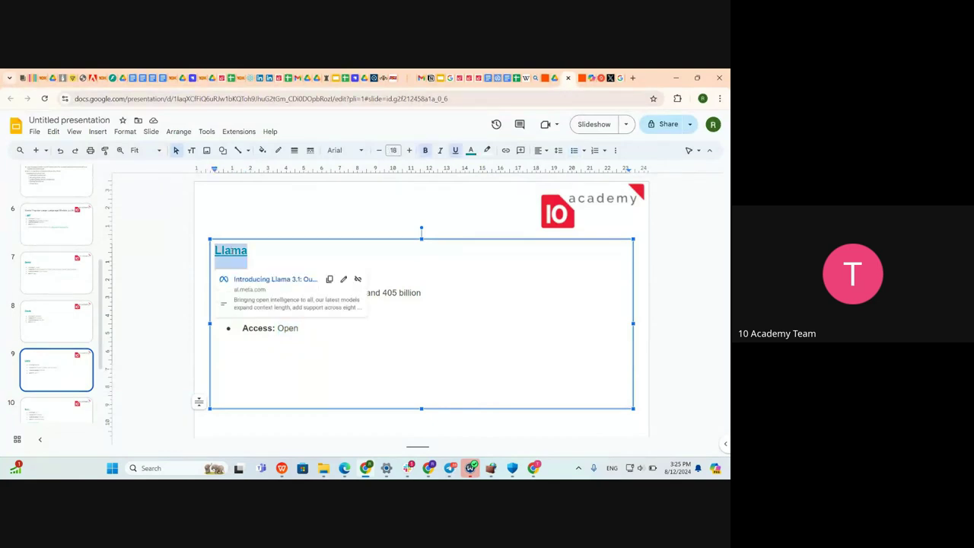
{"action": "left_click", "coordinate": [87, 319]}
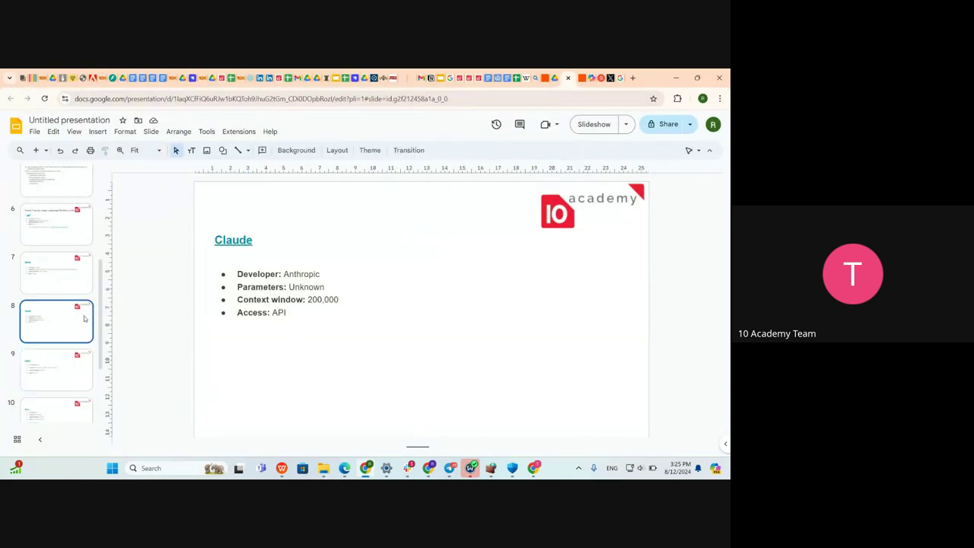
{"action": "double_click", "coordinate": [278, 312]}
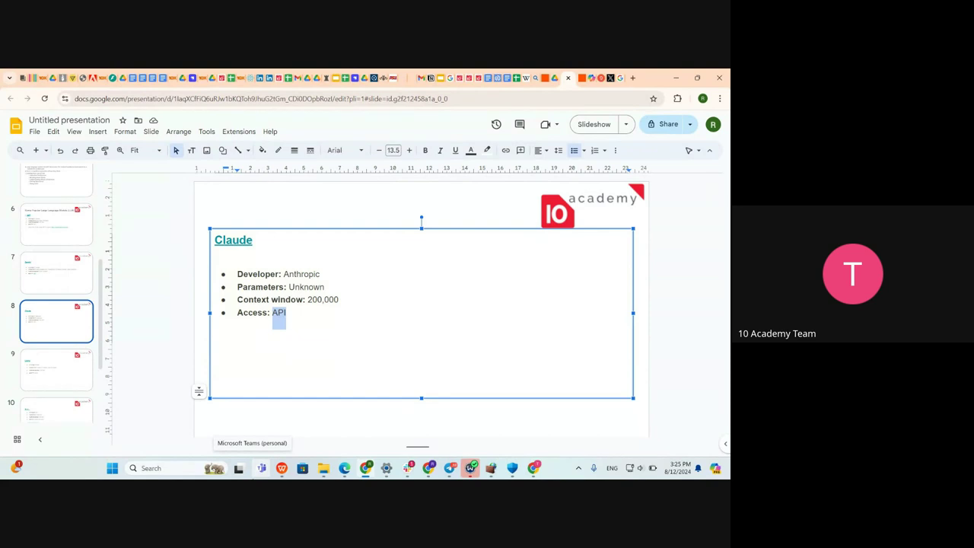
{"action": "left_click", "coordinate": [76, 366]}
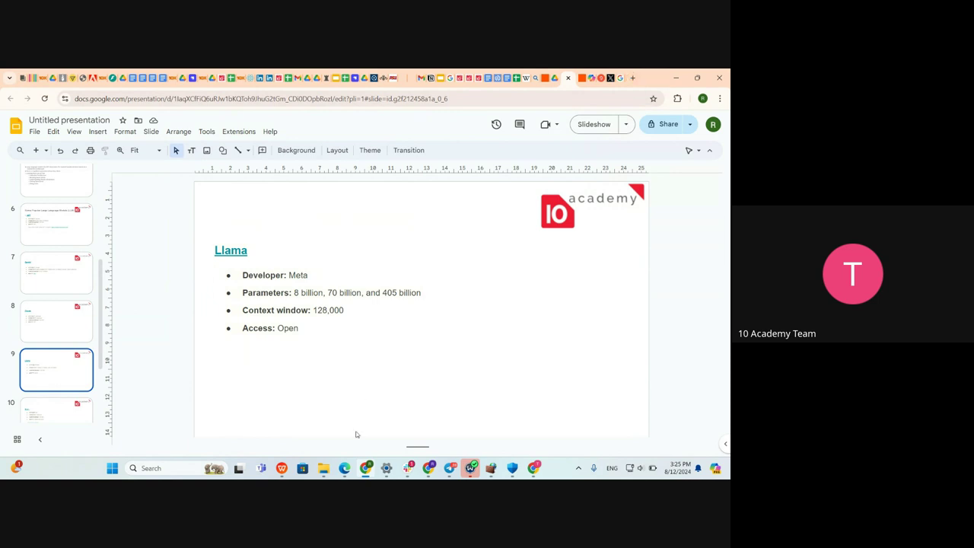
{"action": "mouse_move", "coordinate": [430, 475]}
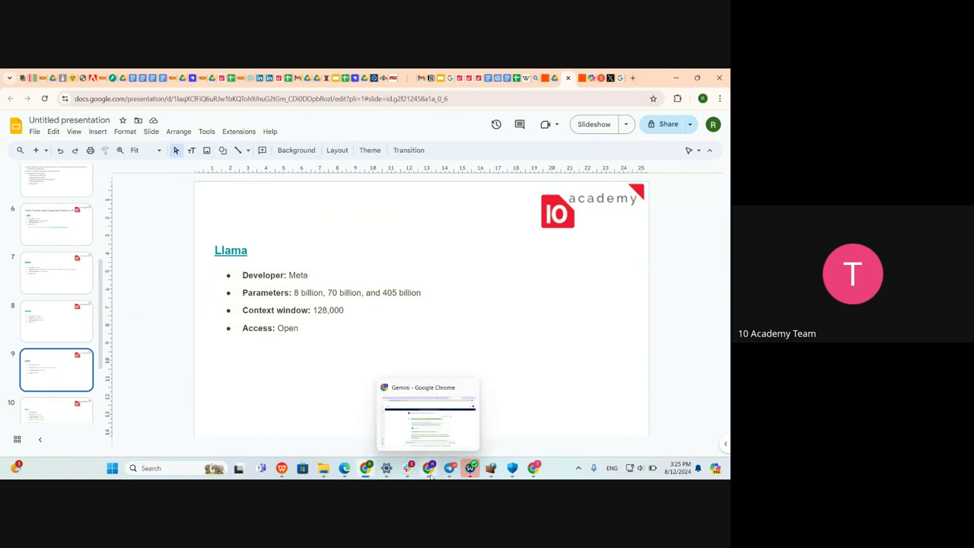
{"action": "left_click", "coordinate": [429, 438]}
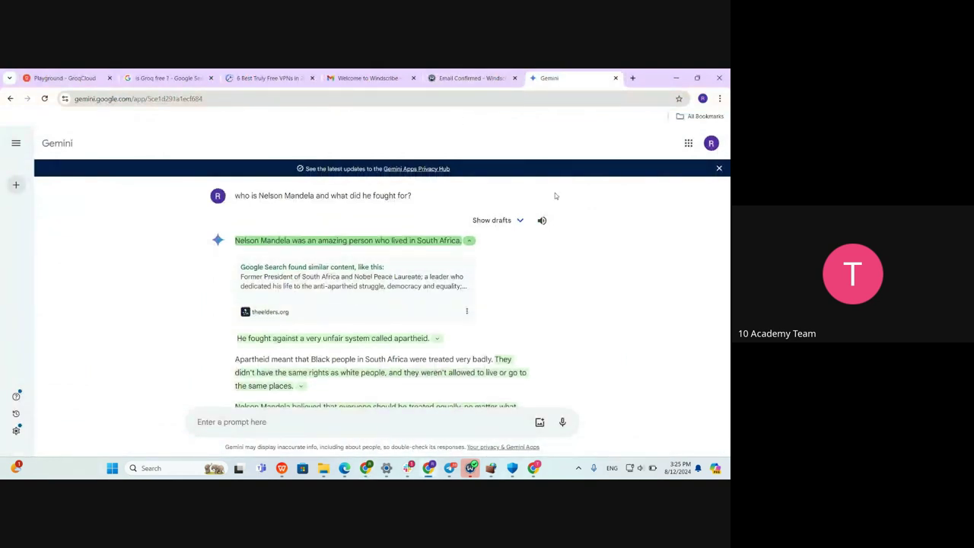
{"action": "left_click", "coordinate": [361, 438]}
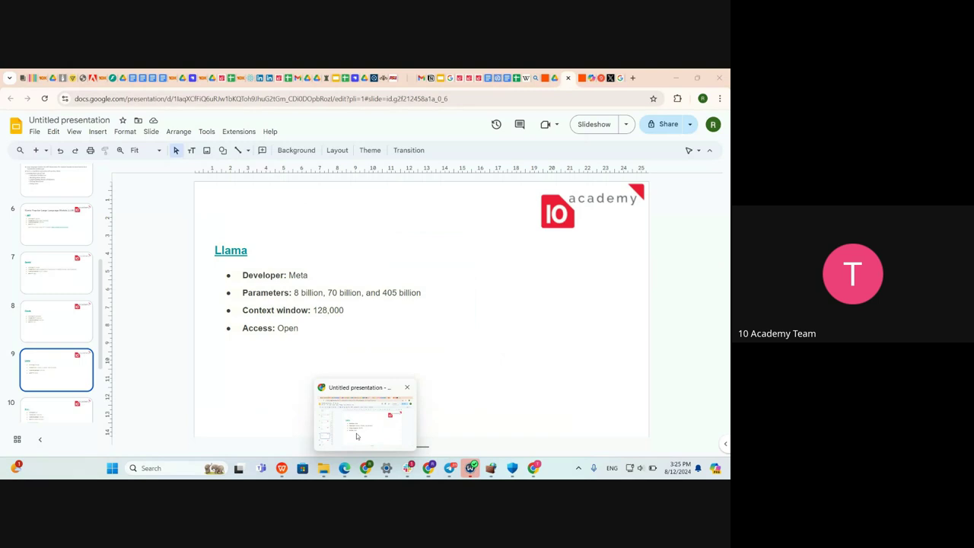
In a new tab, search Google for hugging face and open huggingface.co
{"action": "left_click", "coordinate": [632, 77]}
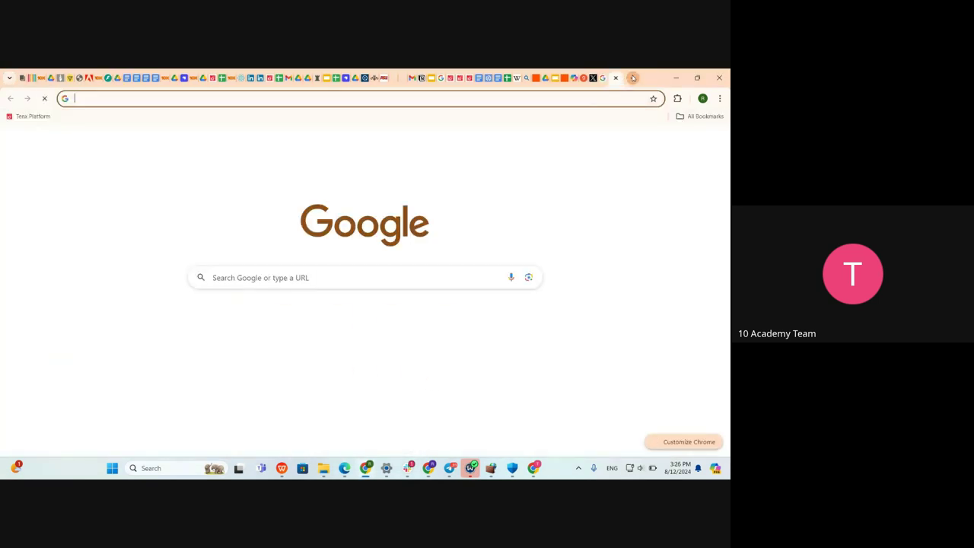
{"action": "type", "text": "ghugging"}
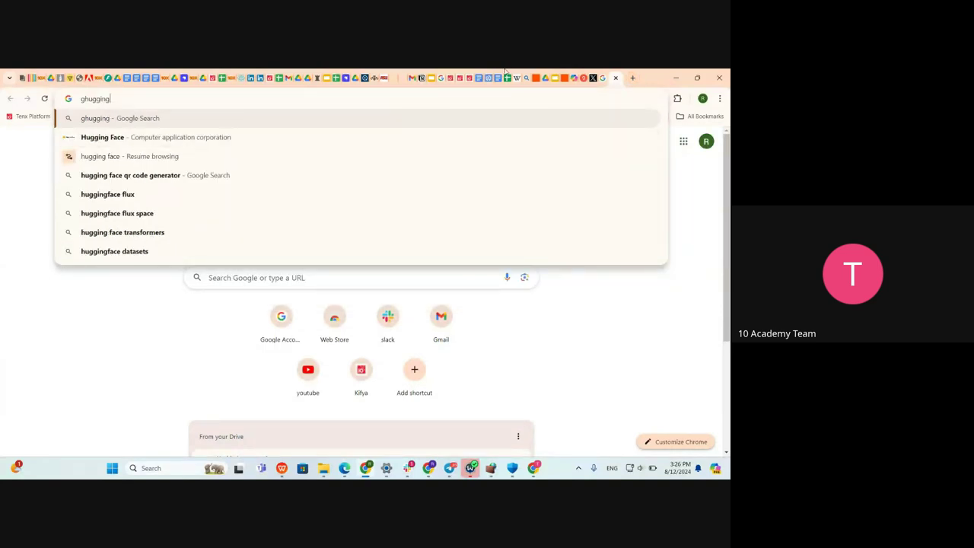
{"action": "key", "text": "Down"}
{"action": "key", "text": "Return"}
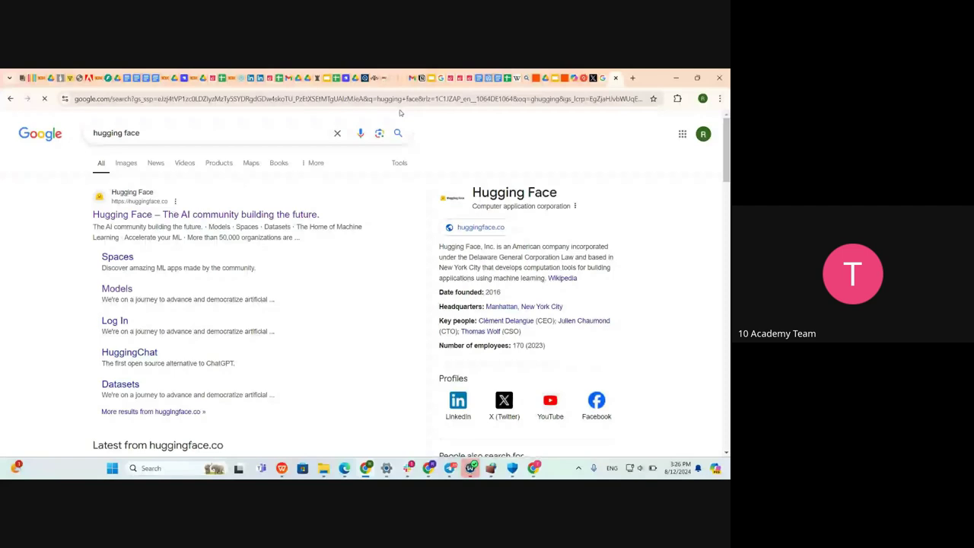
{"action": "left_click", "coordinate": [247, 216]}
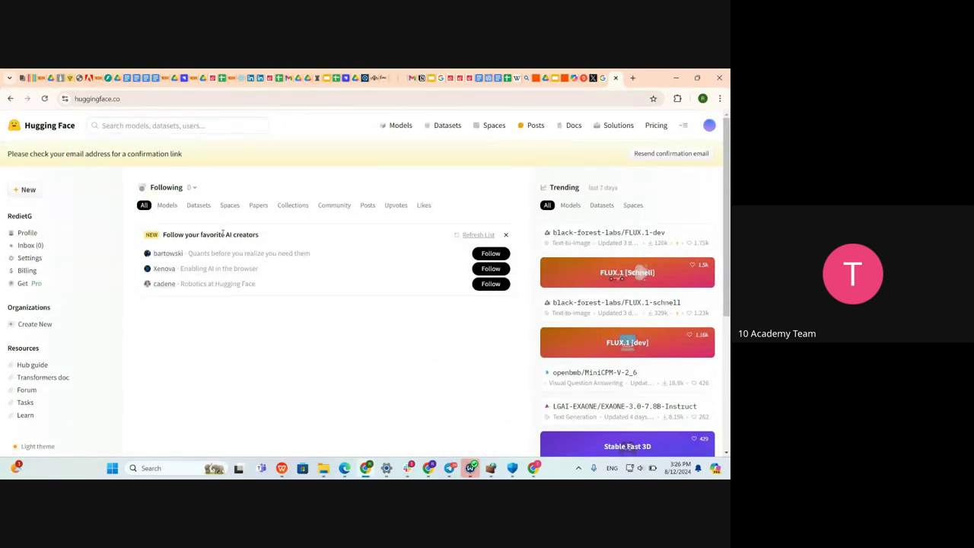
Search Hugging Face for meta and choose the meta-llama/Meta-Llama-3.1-405B suggestion
{"action": "left_click", "coordinate": [170, 126]}
{"action": "type", "text": "lam"}
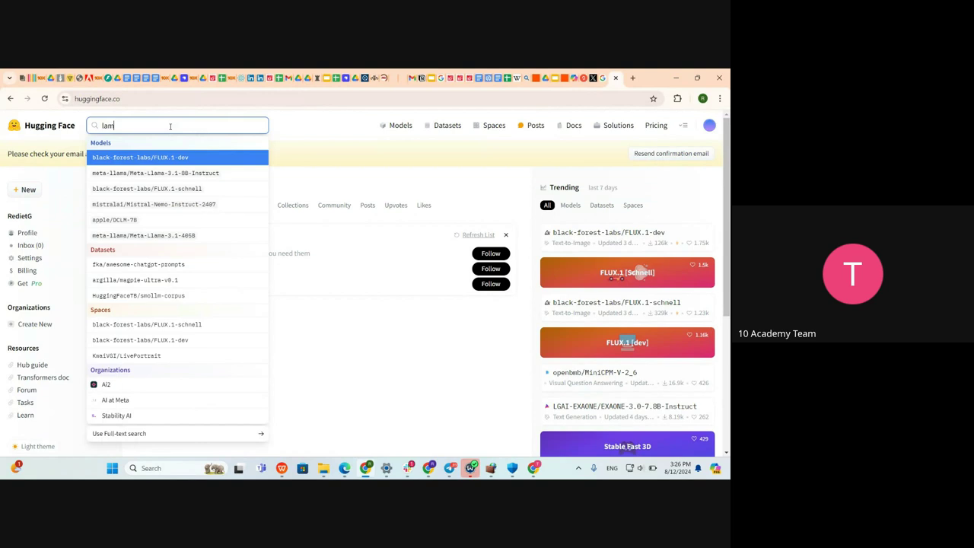
{"action": "type", "text": "a"}
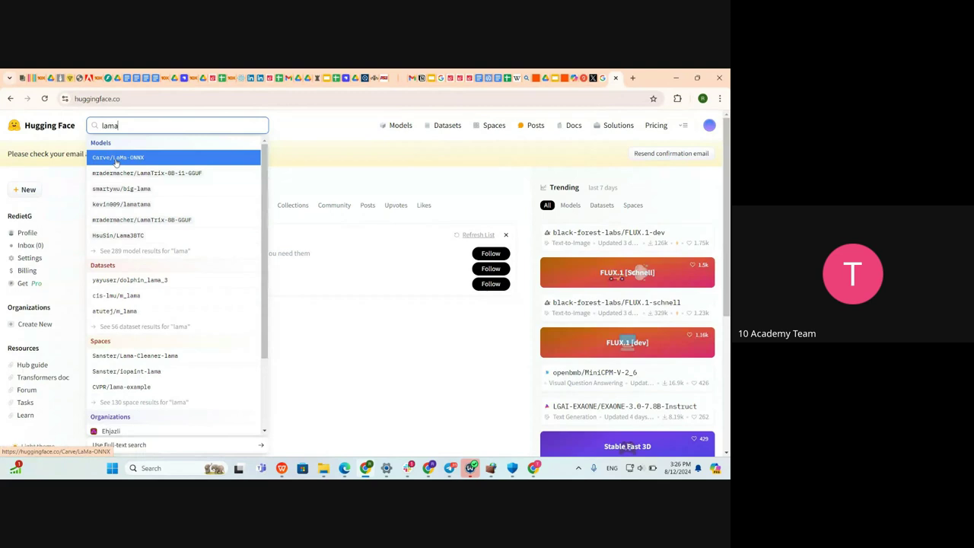
{"action": "key", "text": "BackSpace"}
{"action": "key", "text": "BackSpace"}
{"action": "key", "text": "BackSpace"}
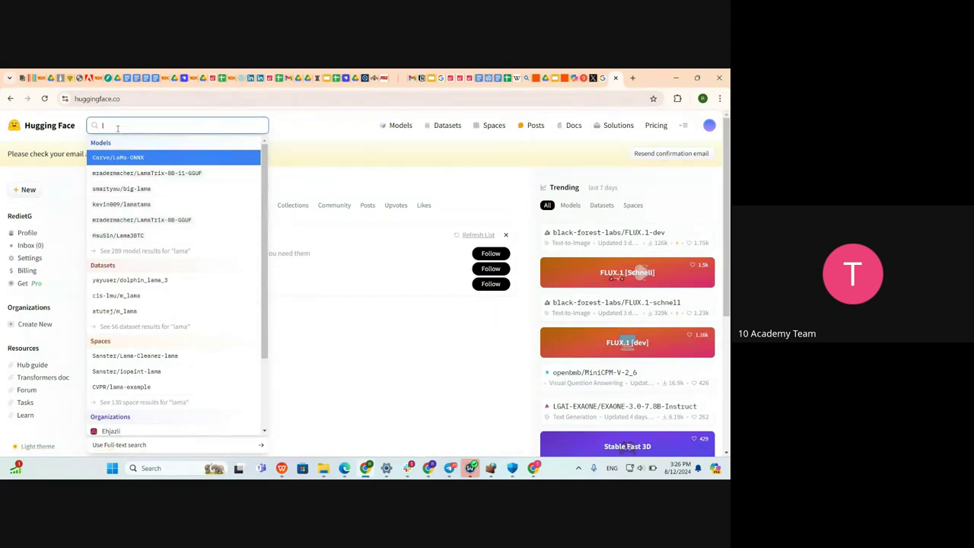
{"action": "type", "text": "me"}
{"action": "key", "text": "BackSpace"}
{"action": "key", "text": "BackSpace"}
{"action": "key", "text": "BackSpace"}
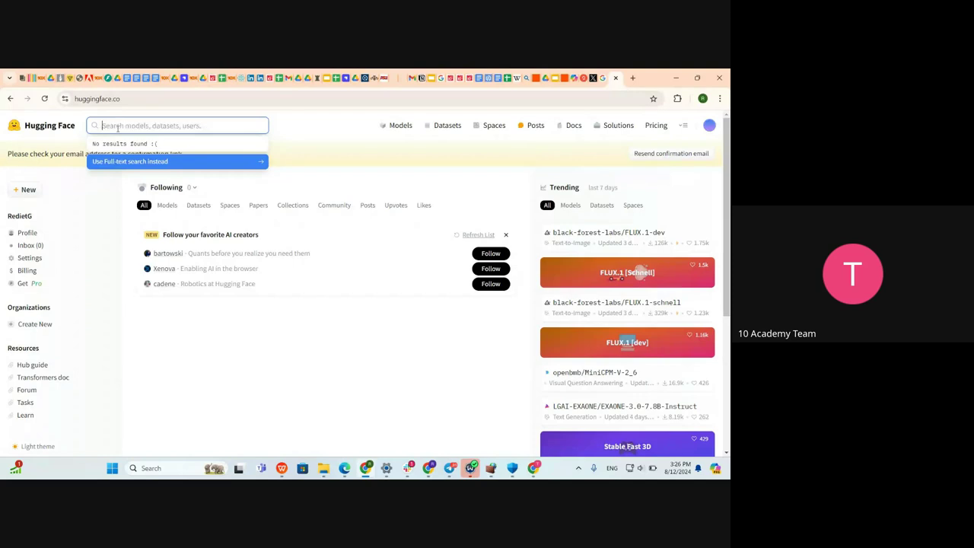
{"action": "type", "text": "meta"}
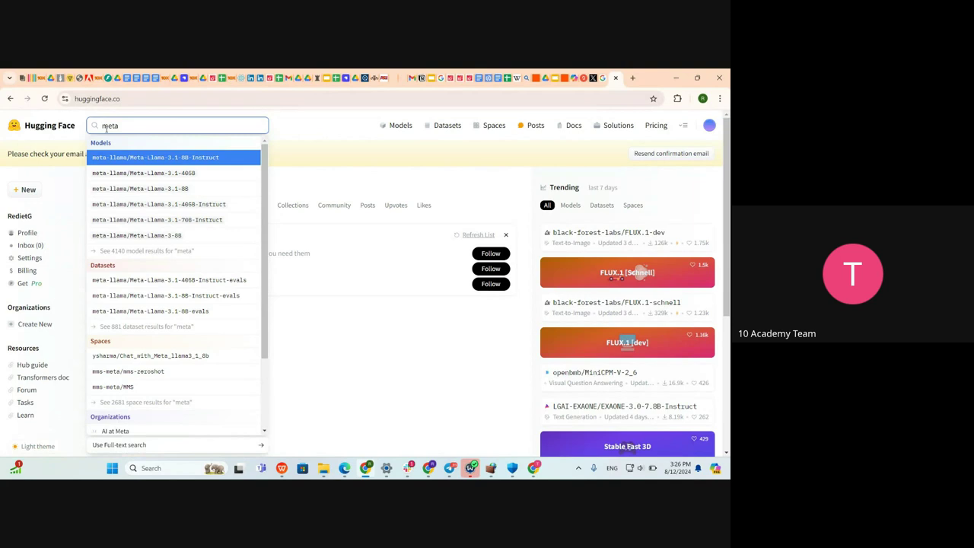
{"action": "double_click", "coordinate": [106, 128]}
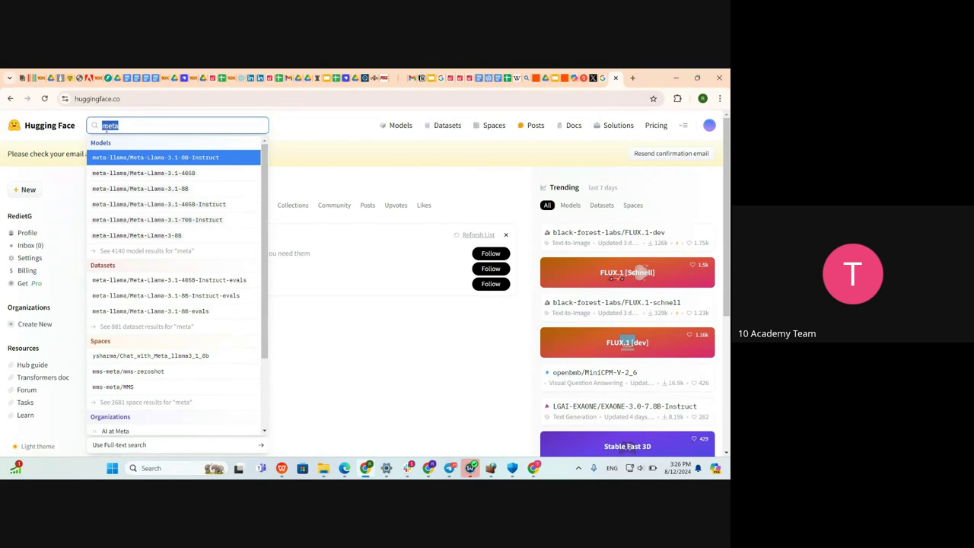
{"action": "left_click", "coordinate": [133, 175]}
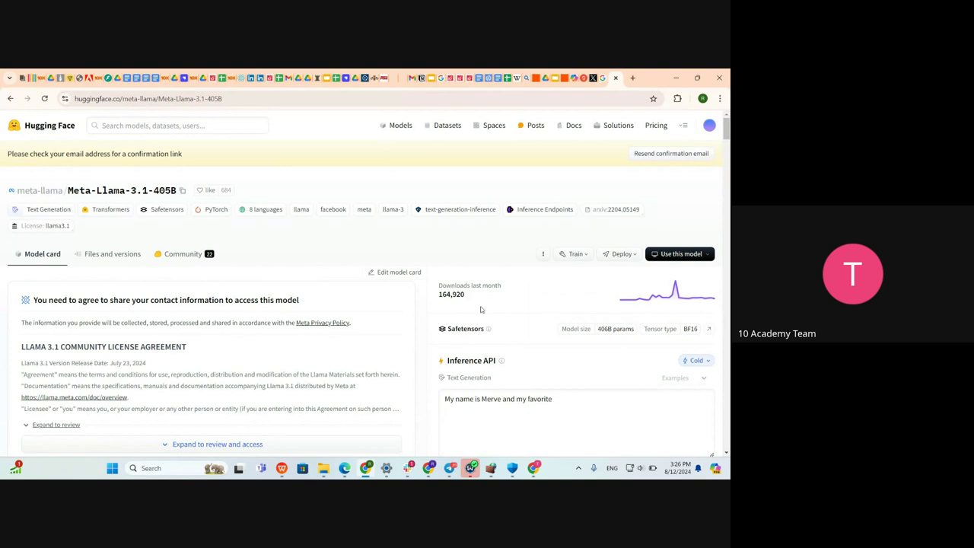
Highlight the 164,920 downloads last month figure, then return via Meet to the Llama slide
{"action": "left_click_drag", "start_coordinate": [470, 296], "coordinate": [439, 297]}
{"action": "mouse_move", "coordinate": [429, 471]}
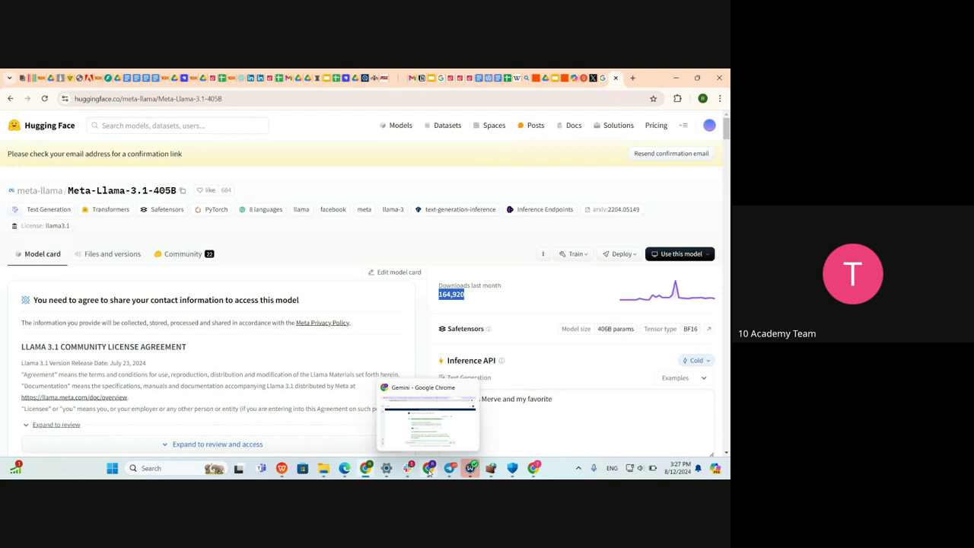
{"action": "mouse_move", "coordinate": [368, 467]}
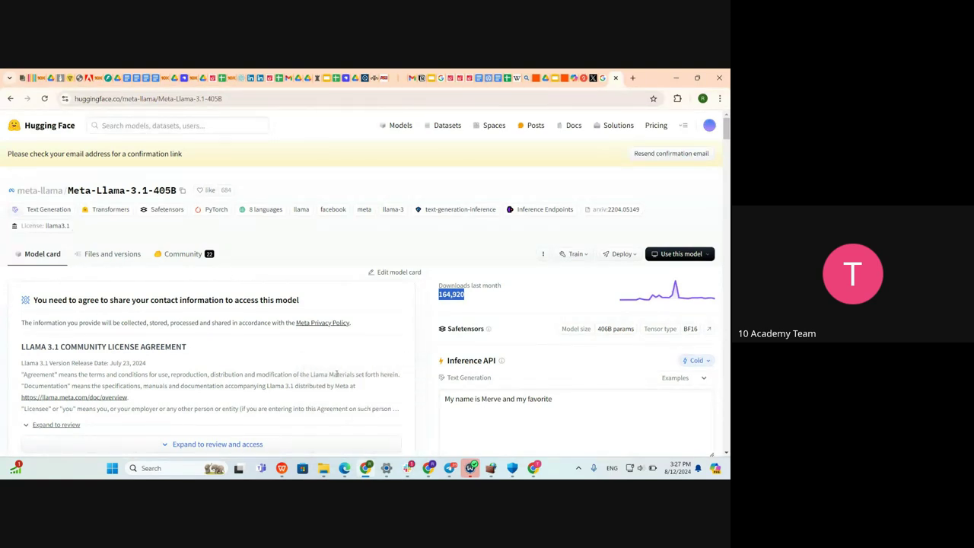
{"action": "mouse_move", "coordinate": [534, 467]}
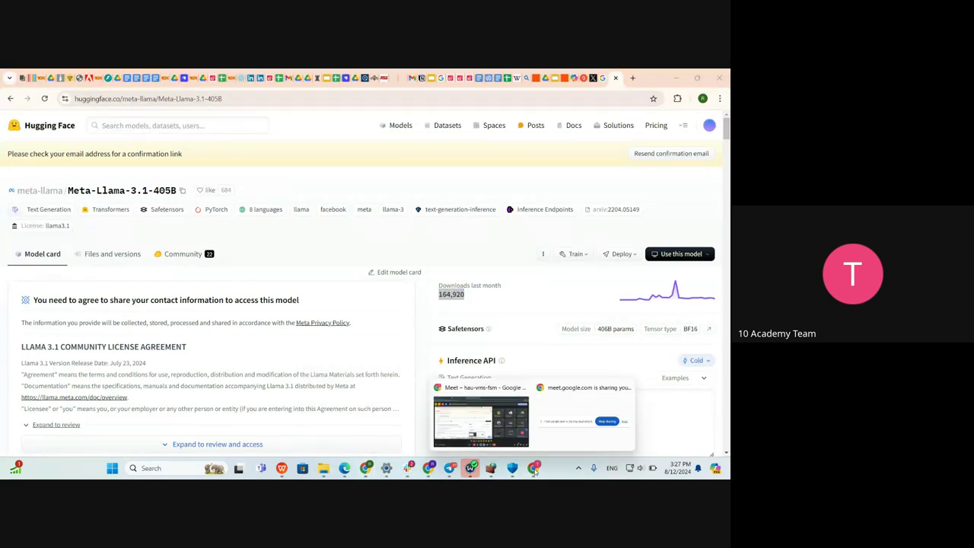
{"action": "left_click", "coordinate": [490, 430]}
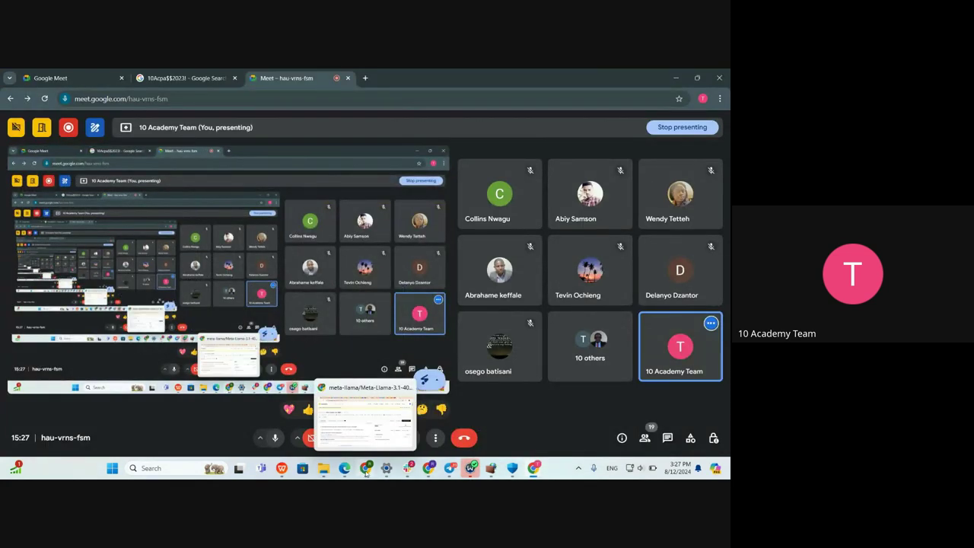
{"action": "left_click", "coordinate": [366, 469]}
{"action": "left_click", "coordinate": [552, 77]}
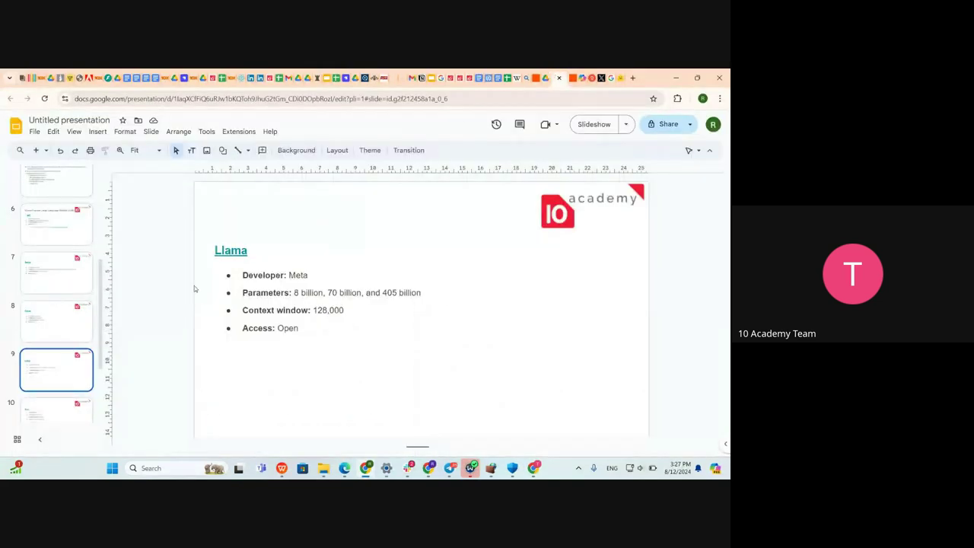
On slide 10, correct the heading from 'Grok :' to 'Groq :'
{"action": "left_click", "coordinate": [68, 407]}
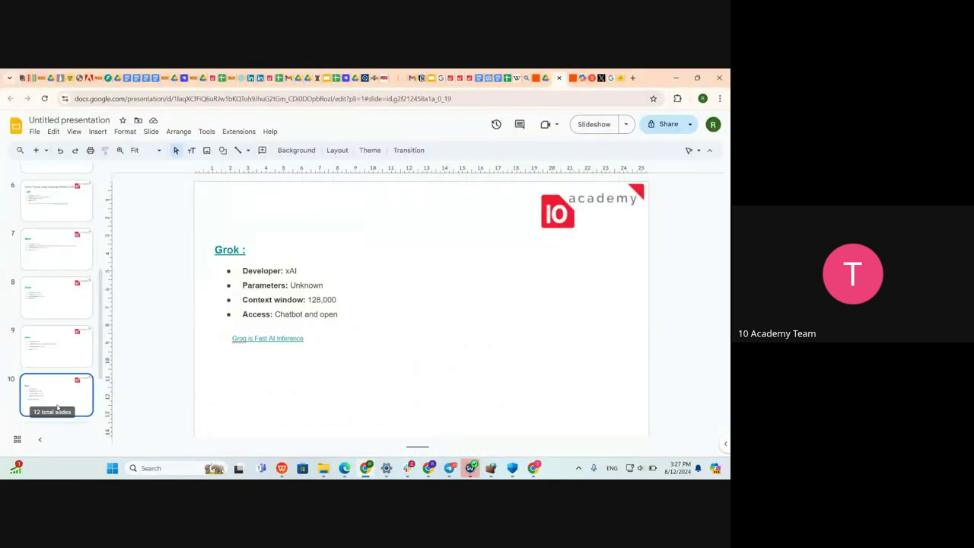
{"action": "left_click", "coordinate": [226, 249]}
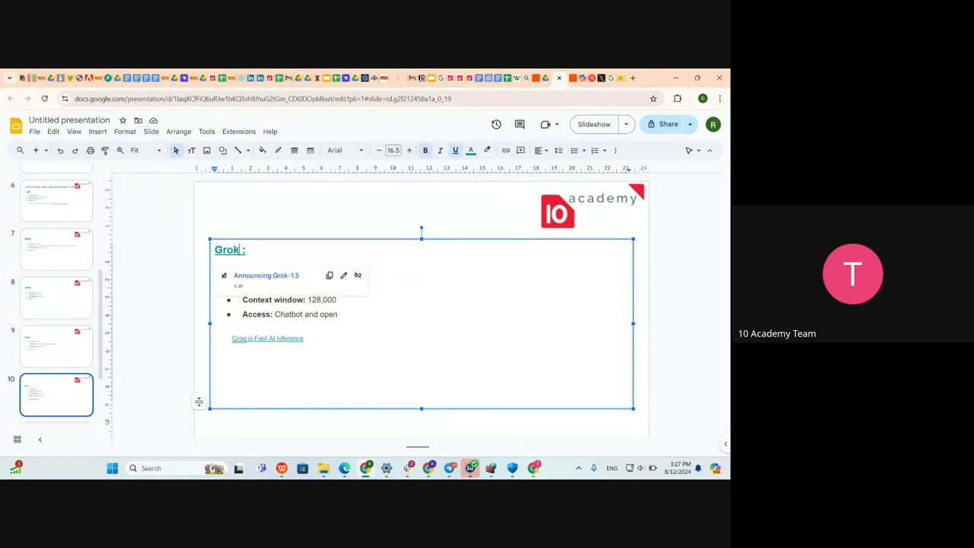
{"action": "key", "text": "BackSpace"}
{"action": "key", "text": "BackSpace"}
{"action": "key", "text": "BackSpace"}
{"action": "type", "text": "q :"}
{"action": "left_click", "coordinate": [341, 331]}
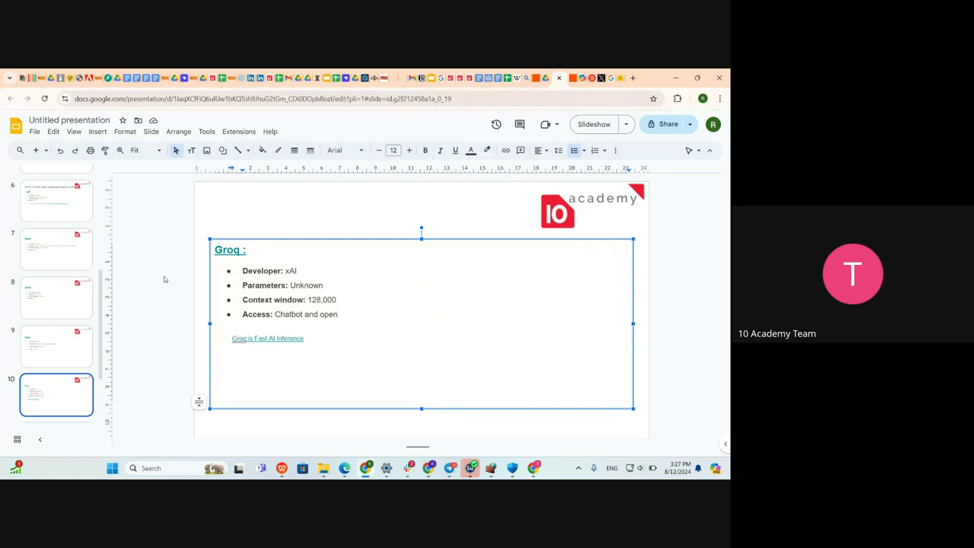
Check the heading links on the Groq and Llama slides, ending on the 'Groq is Fast AI Inference' link
{"action": "double_click", "coordinate": [228, 251]}
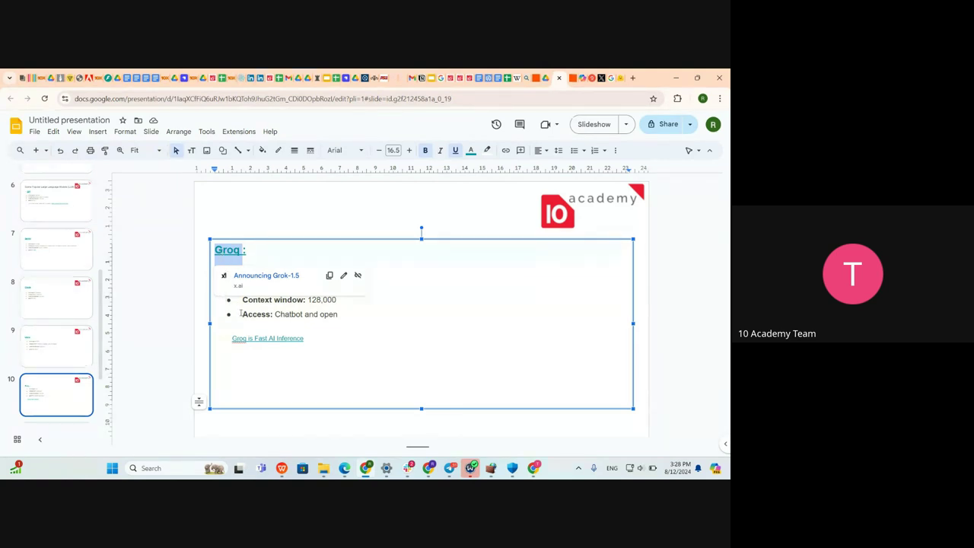
{"action": "left_click", "coordinate": [241, 314]}
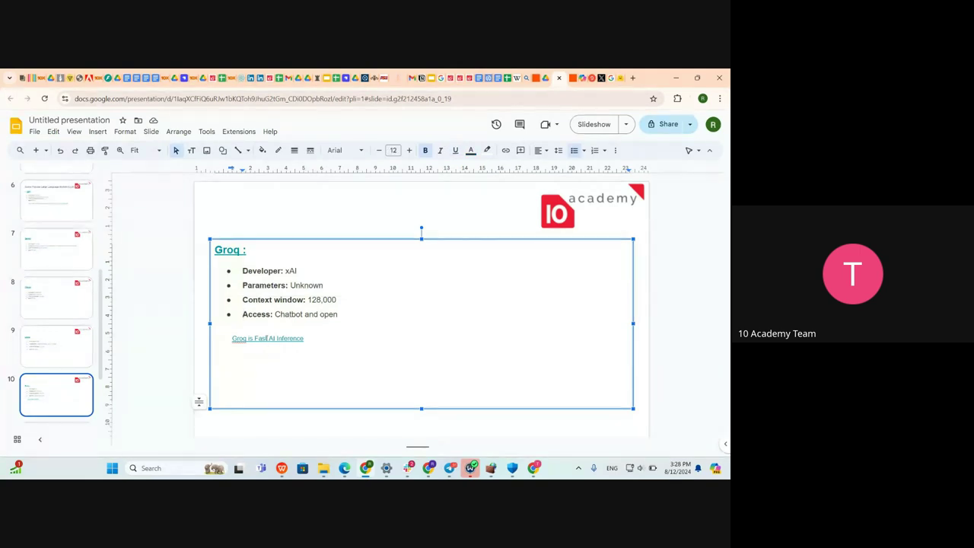
{"action": "left_click", "coordinate": [227, 249]}
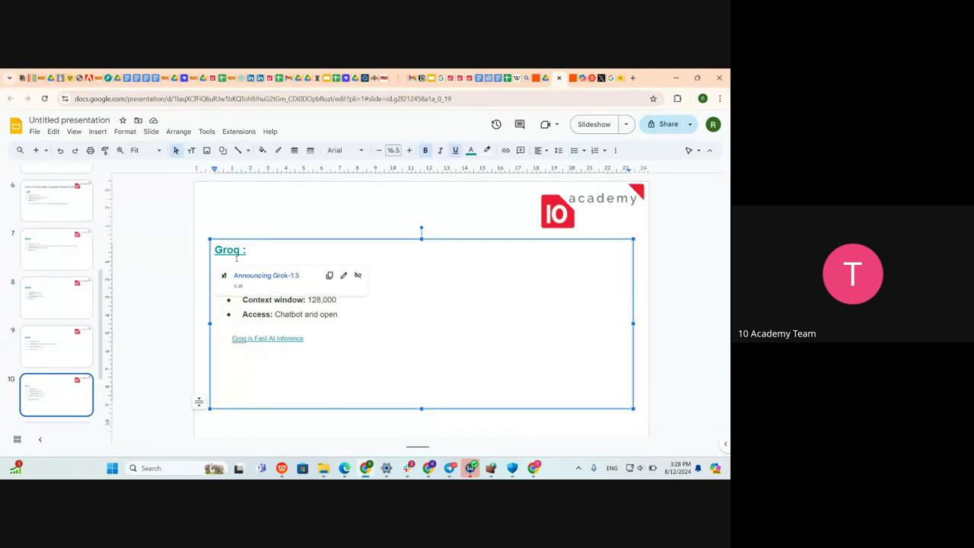
{"action": "left_click", "coordinate": [63, 356]}
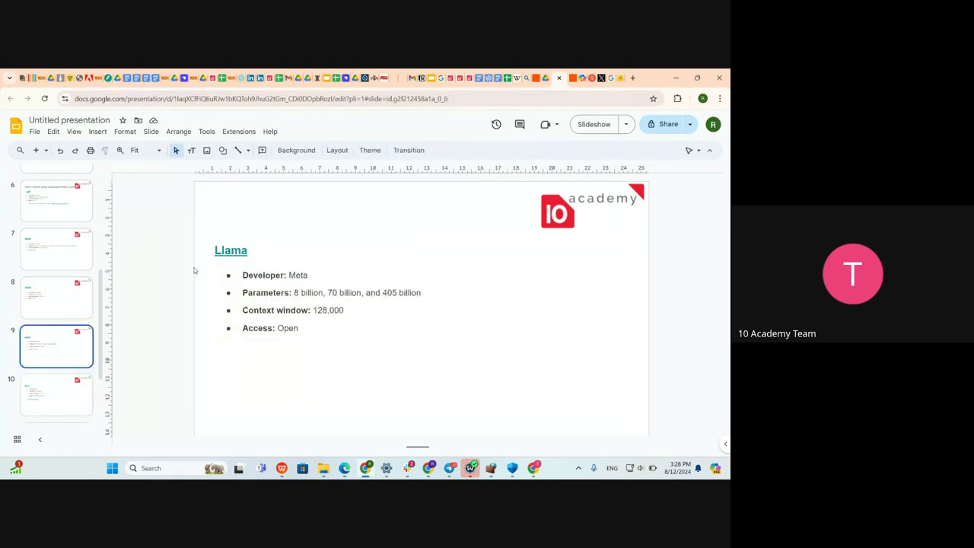
{"action": "left_click", "coordinate": [231, 250]}
{"action": "left_click", "coordinate": [67, 392]}
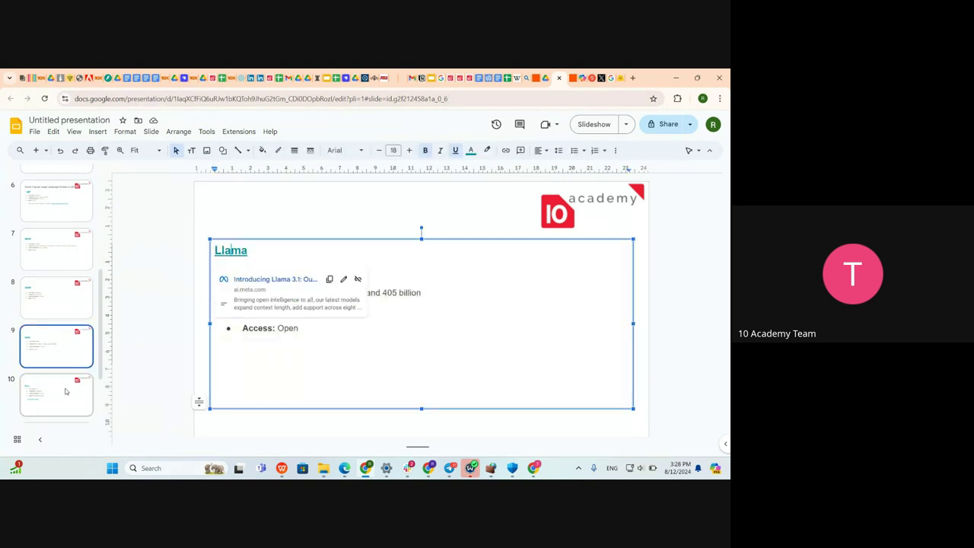
{"action": "left_click", "coordinate": [265, 340]}
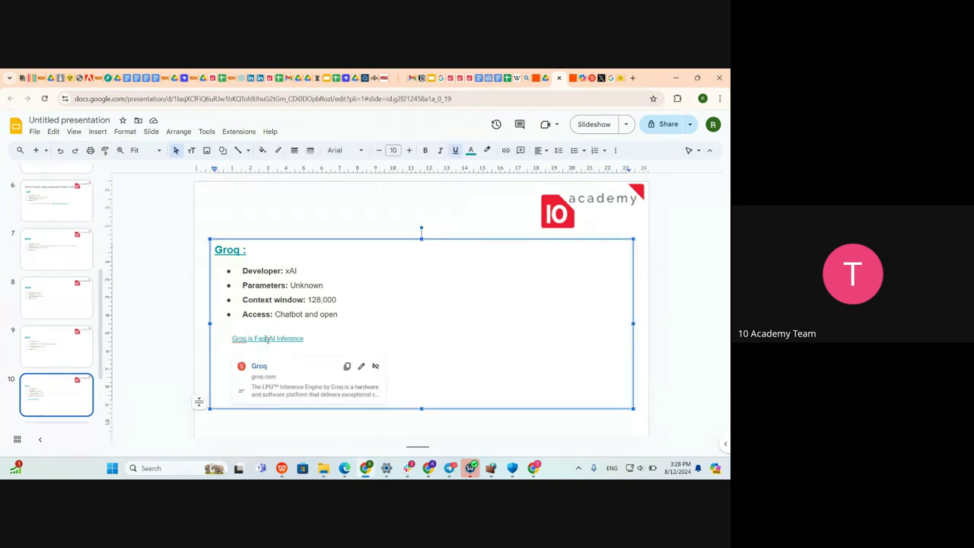
Open groq.com from the slide's link and launch the developer Playground at console.groq.com
{"action": "key", "text": "alt+Return"}
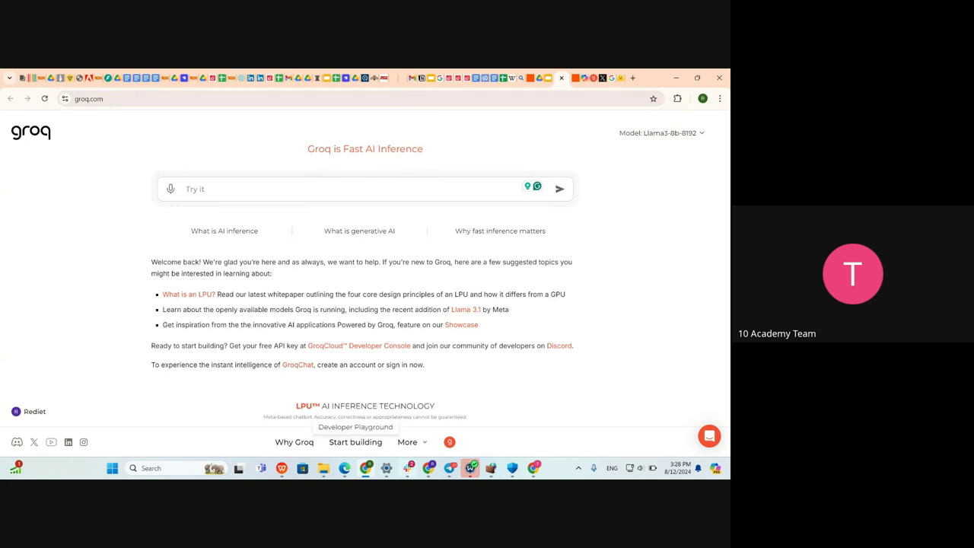
{"action": "left_click", "coordinate": [355, 441]}
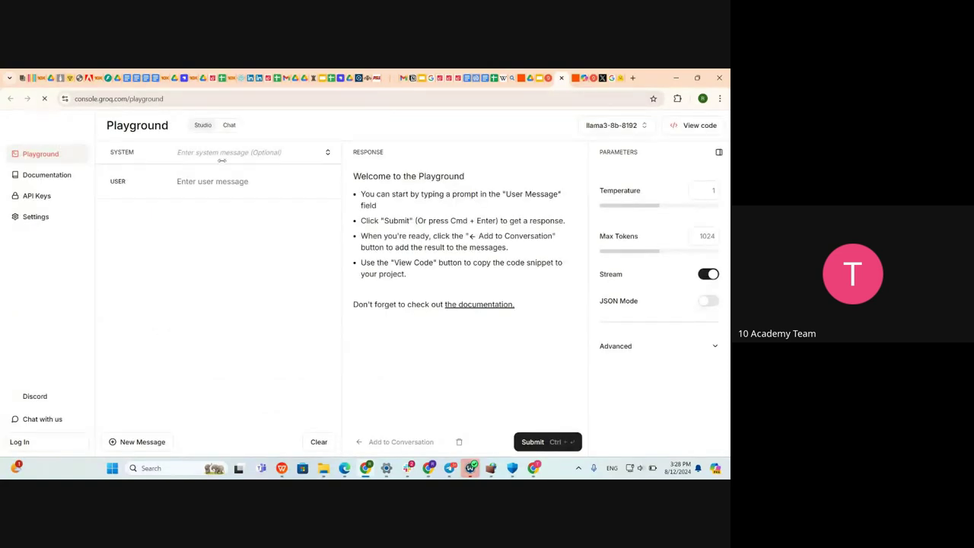
Submit 'what are the top 10 cities in Africa' as the user message, correcting 'citys' to 'cities'
{"action": "left_click", "coordinate": [197, 189]}
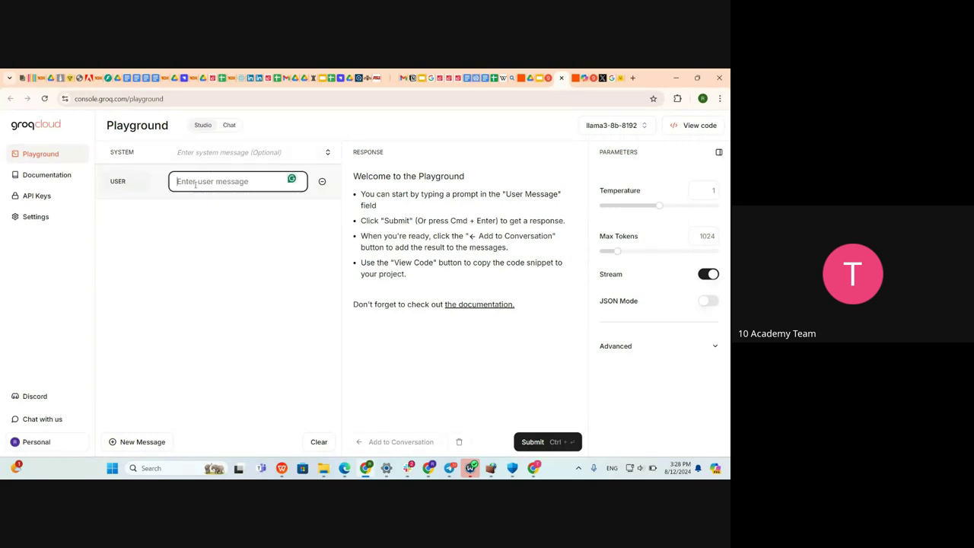
{"action": "type", "text": "what are the top 10 ci"}
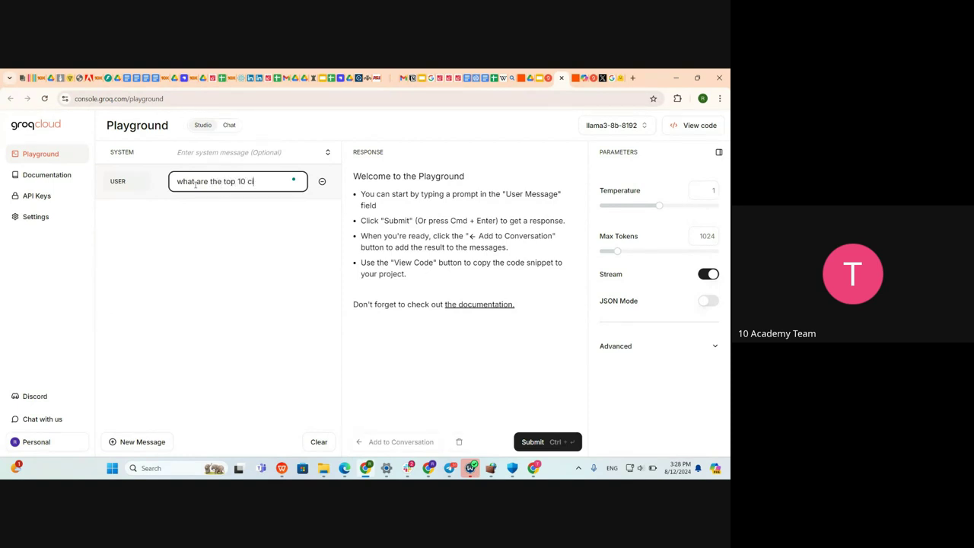
{"action": "type", "text": "tys in Africa"}
{"action": "mouse_move", "coordinate": [260, 182]}
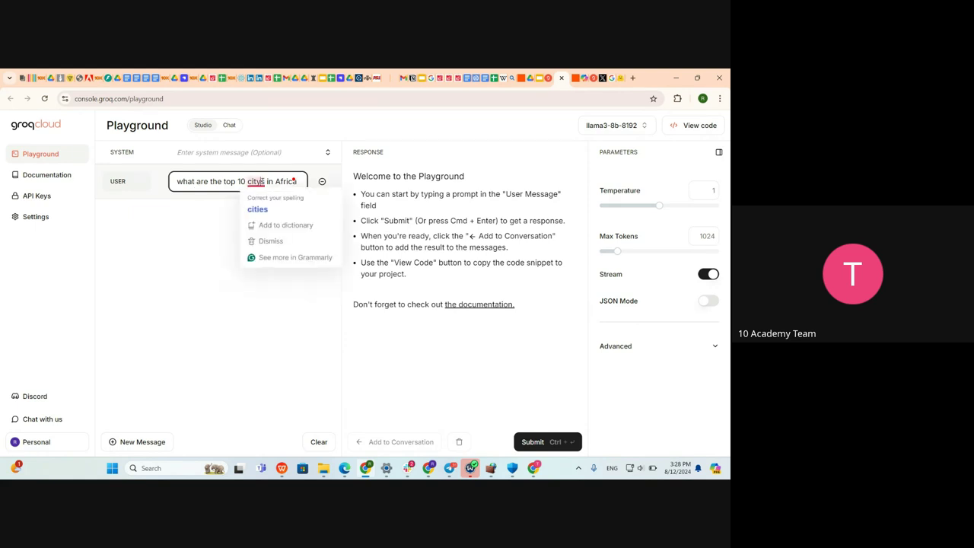
{"action": "left_click", "coordinate": [257, 209]}
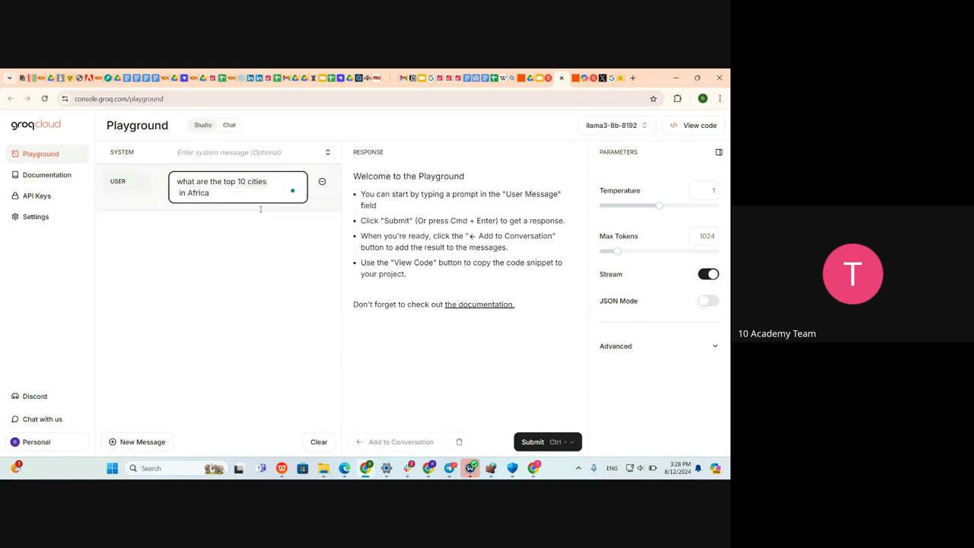
{"action": "left_click", "coordinate": [554, 441]}
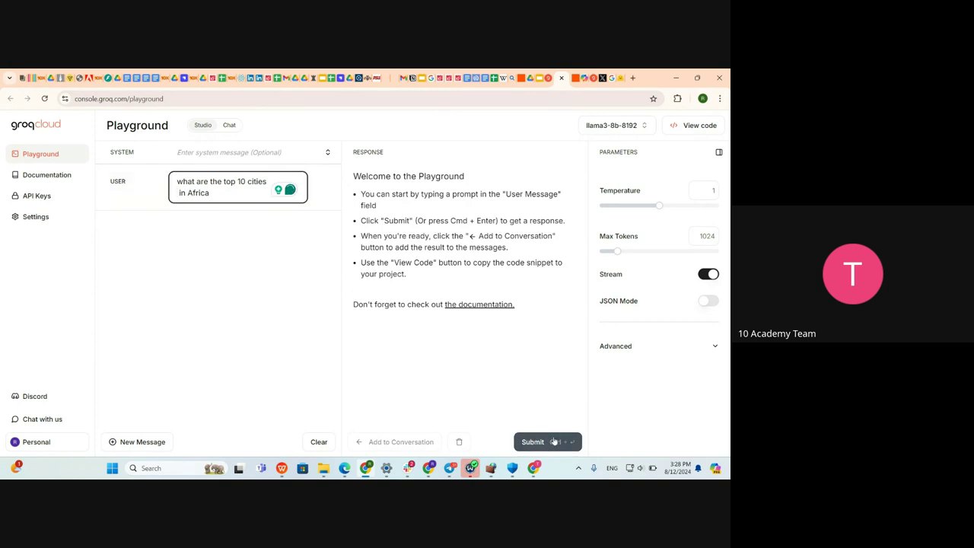
Run the prompt and read through llama3-8b-8192's top-10 African cities answer, led by Lagos
{"action": "left_click", "coordinate": [542, 441]}
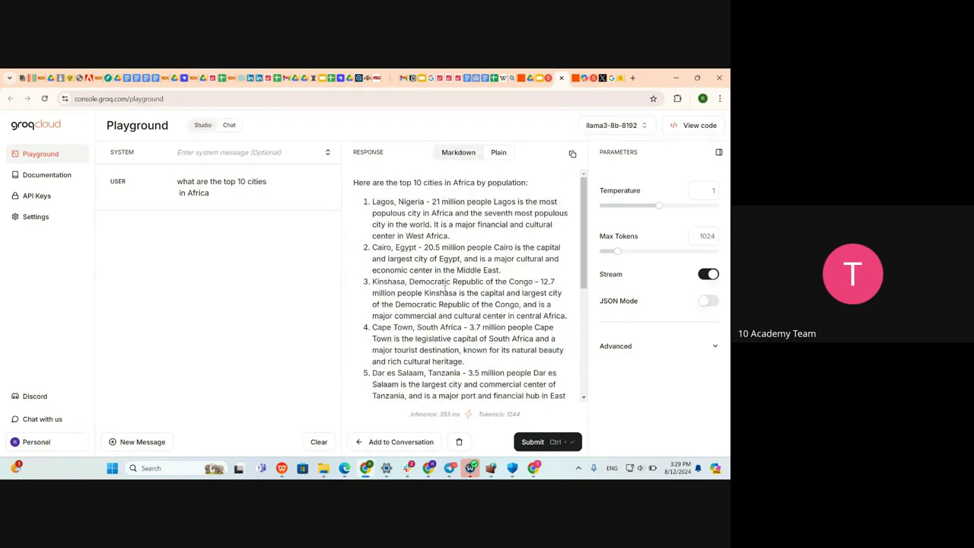
{"action": "scroll", "coordinate": [445, 304], "scroll_direction": "down", "scroll_amount": 3}
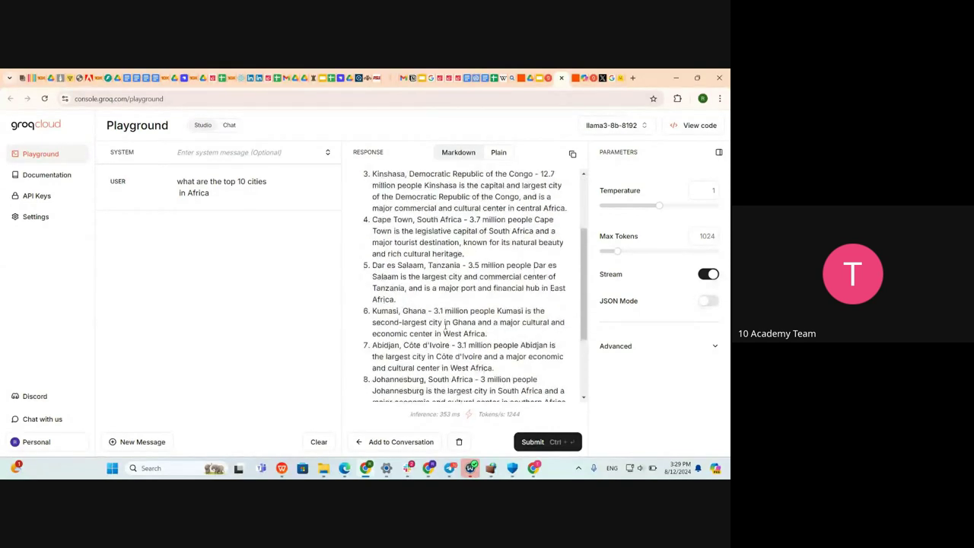
{"action": "scroll", "coordinate": [429, 358], "scroll_direction": "down", "scroll_amount": 1}
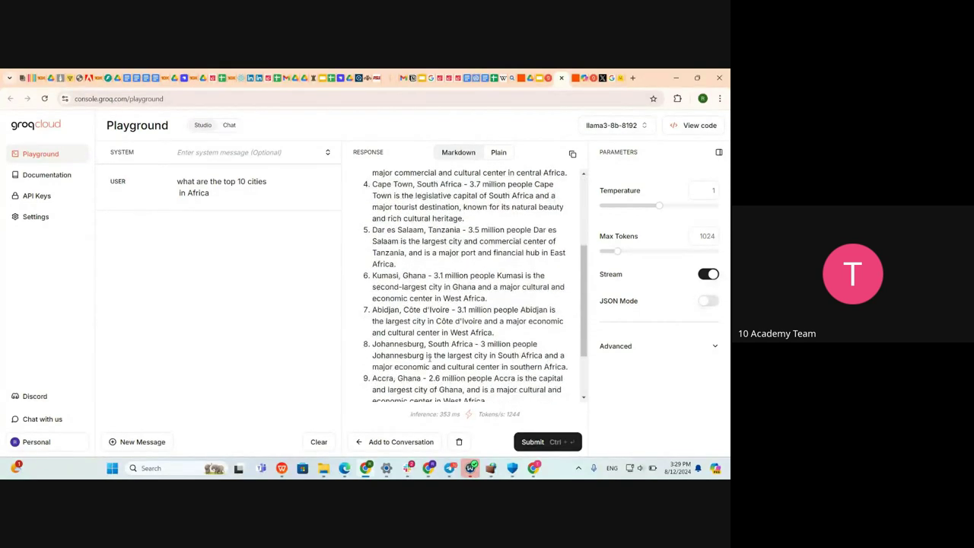
{"action": "scroll", "coordinate": [430, 358], "scroll_direction": "down", "scroll_amount": 2}
{"action": "scroll", "coordinate": [429, 358], "scroll_direction": "up", "scroll_amount": 5}
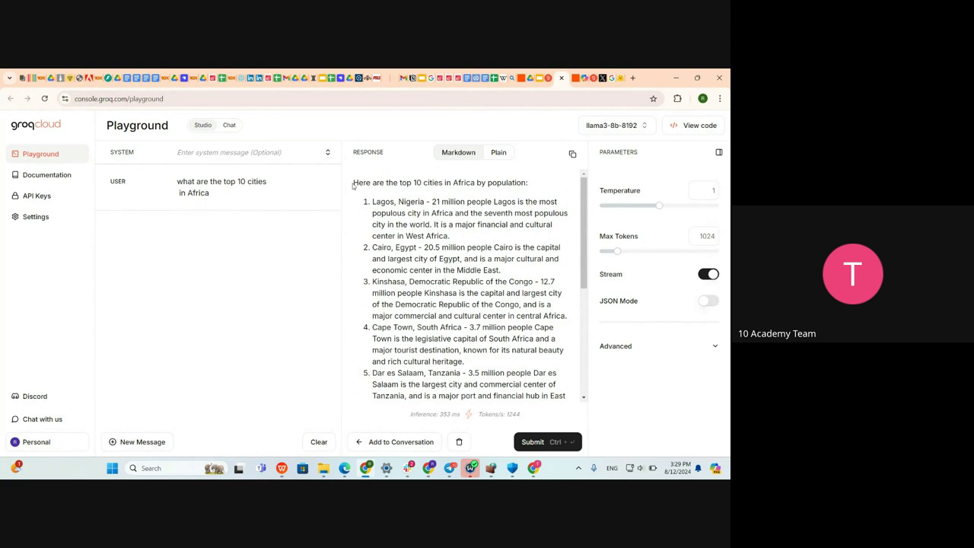
{"action": "left_click_drag", "start_coordinate": [353, 185], "coordinate": [408, 404]}
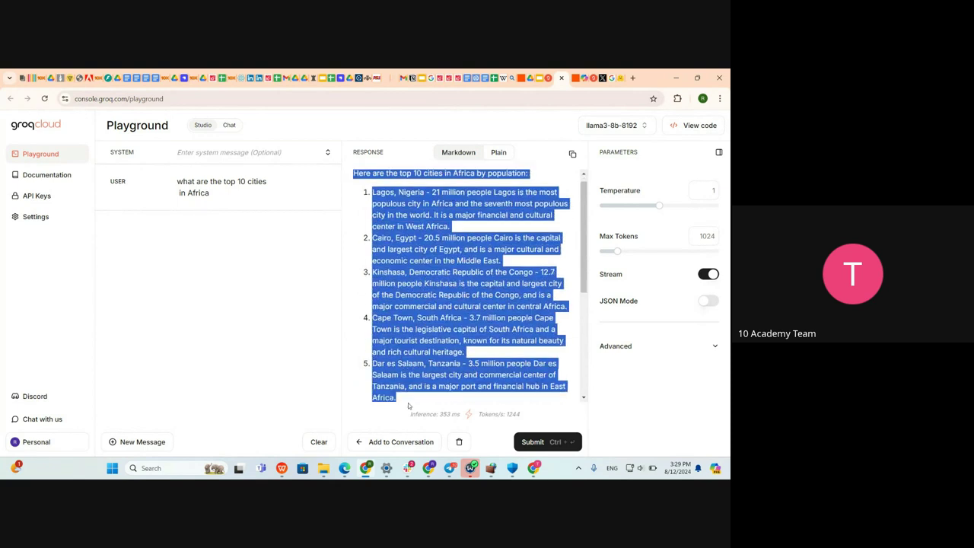
{"action": "left_click", "coordinate": [408, 405]}
{"action": "scroll", "coordinate": [406, 292], "scroll_direction": "up", "scroll_amount": 1}
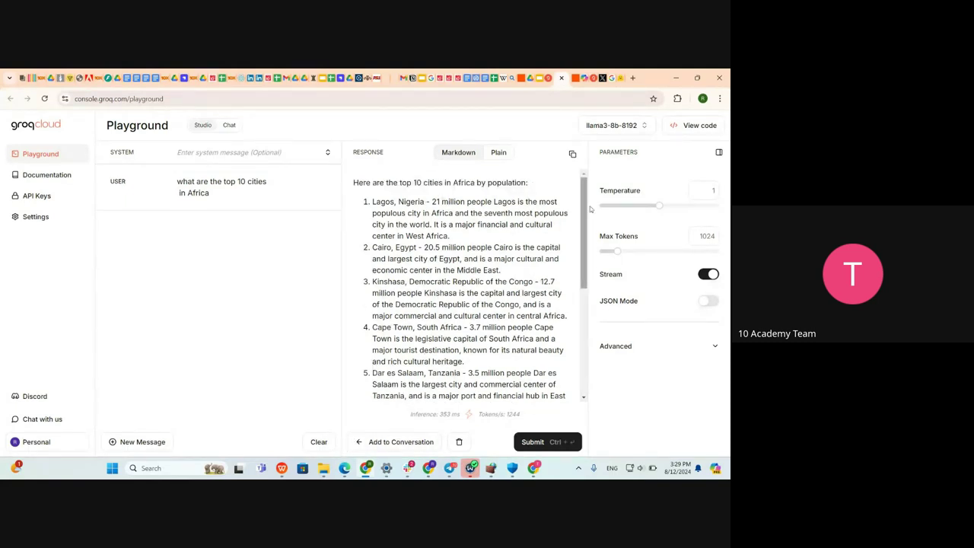
Return to the Slides deck, view slide 11, then go to the Groq slide
{"action": "left_click", "coordinate": [537, 78]}
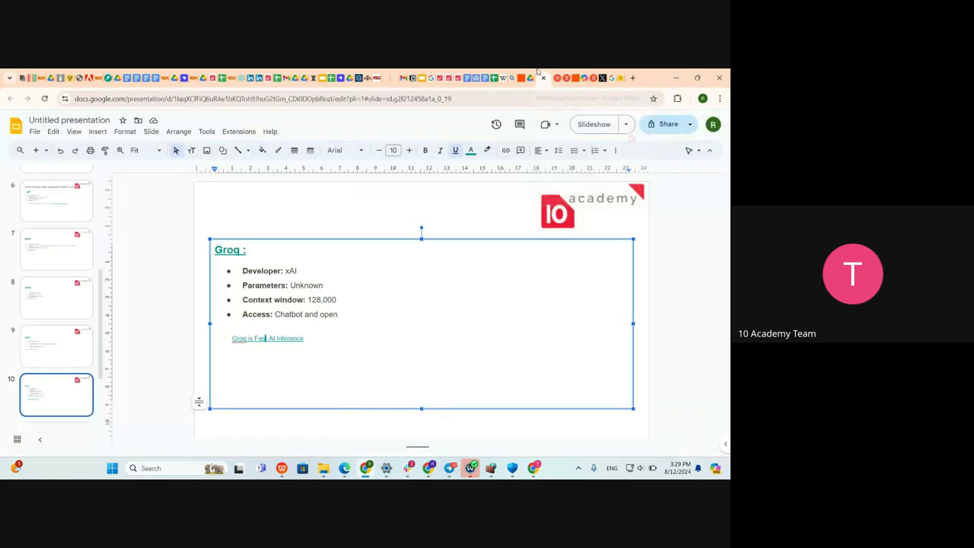
{"action": "scroll", "coordinate": [64, 356], "scroll_direction": "down", "scroll_amount": 1}
{"action": "left_click", "coordinate": [63, 373]}
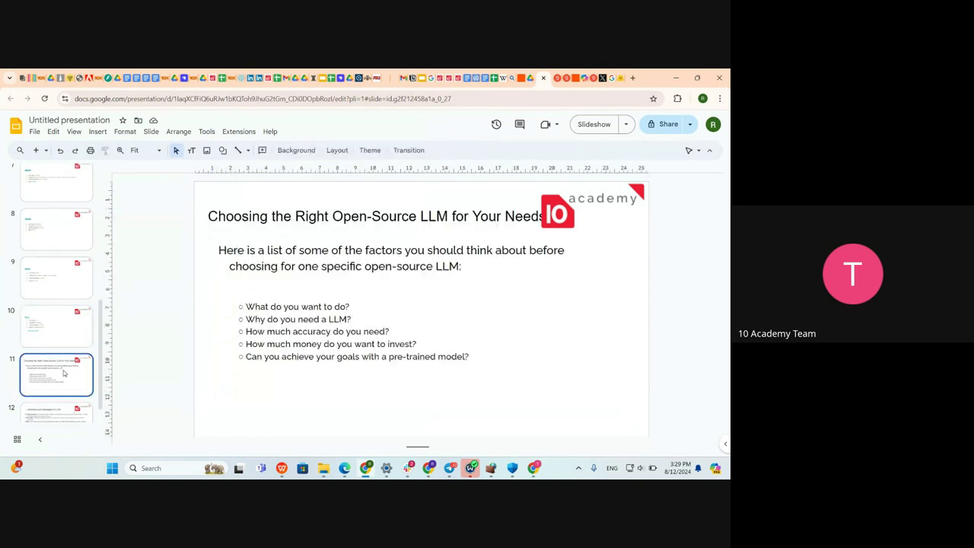
{"action": "left_click", "coordinate": [57, 325]}
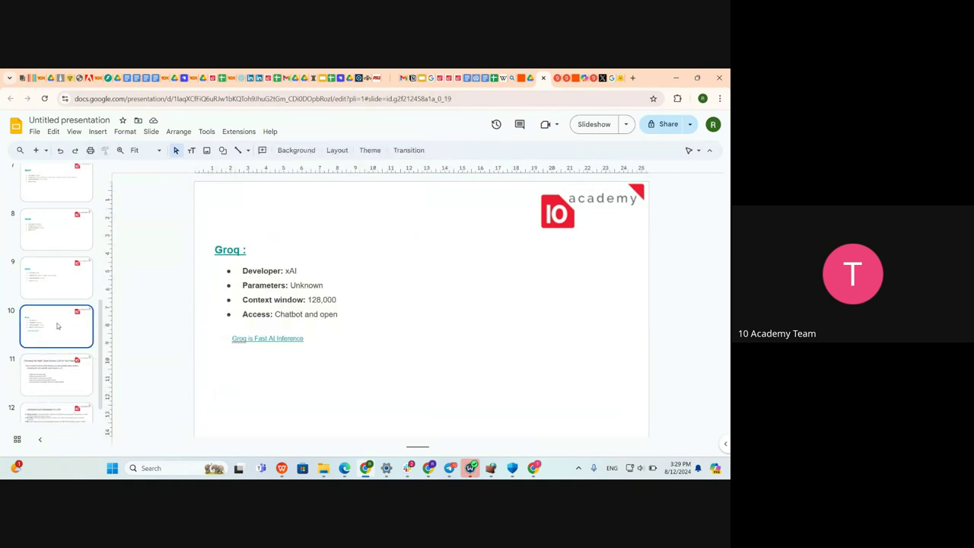
Step back through the Llama, Claude and Gemini slides, then forward to slide 11
{"action": "key", "text": "Up"}
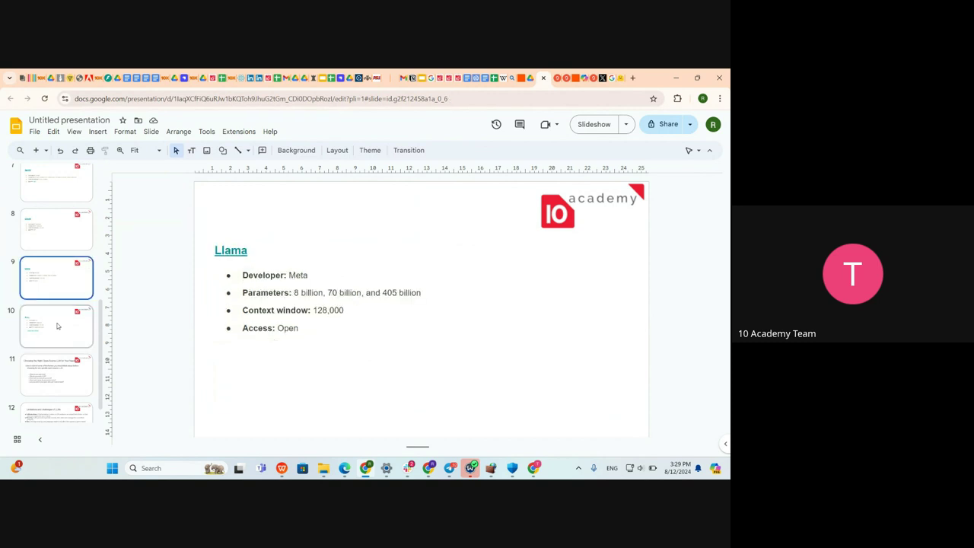
{"action": "key", "text": "Up"}
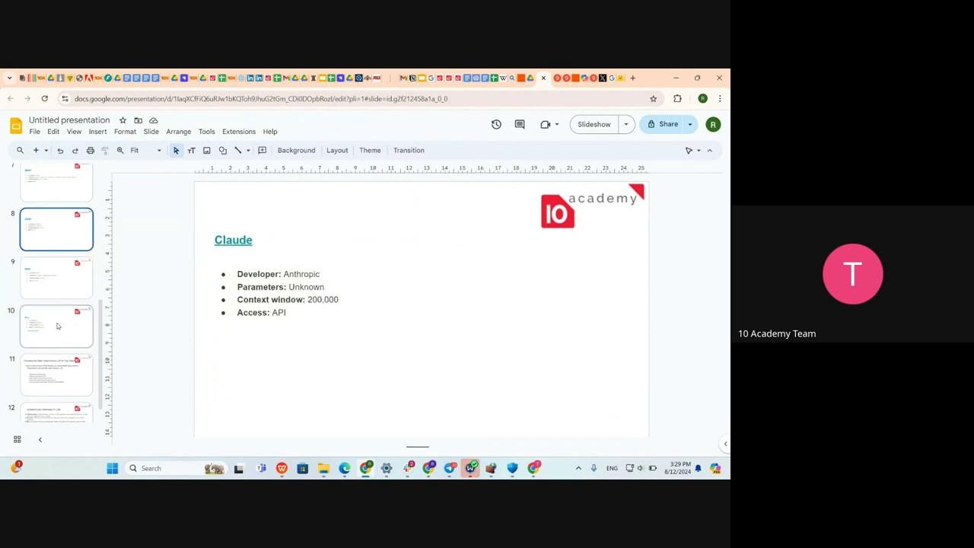
{"action": "key", "text": "Up"}
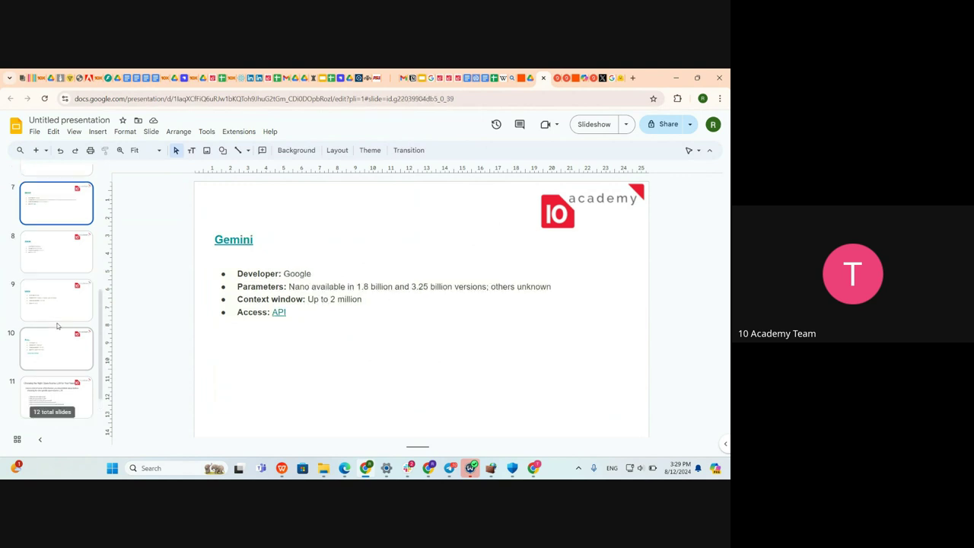
{"action": "key", "text": "Down"}
{"action": "key", "text": "Up"}
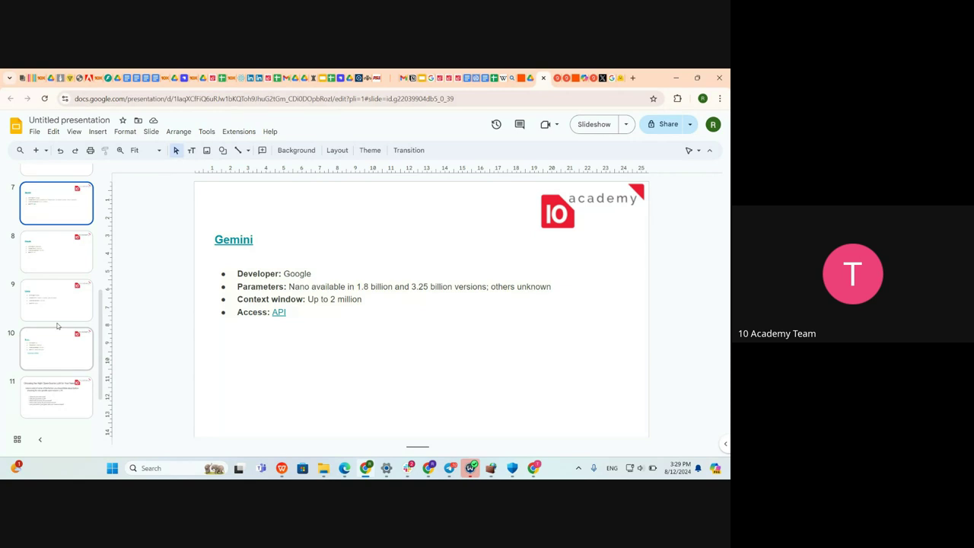
{"action": "key", "text": "Down"}
{"action": "key", "text": "Down"}
{"action": "key", "text": "Down"}
{"action": "key", "text": "Down"}
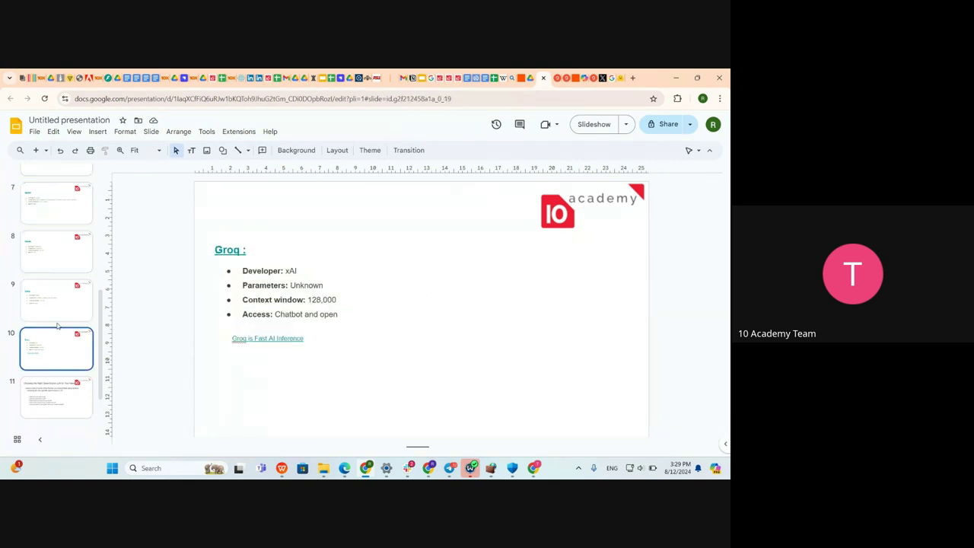
{"action": "key", "text": "Down"}
{"action": "key", "text": "Up"}
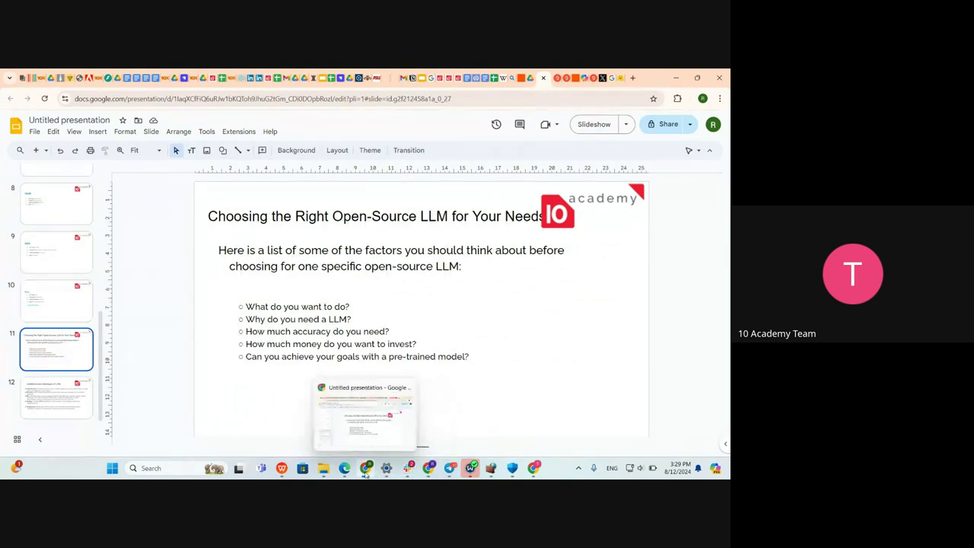
Bring the Google Meet call window back in front of the shared screen
{"action": "mouse_move", "coordinate": [470, 467]}
{"action": "left_click", "coordinate": [512, 440]}
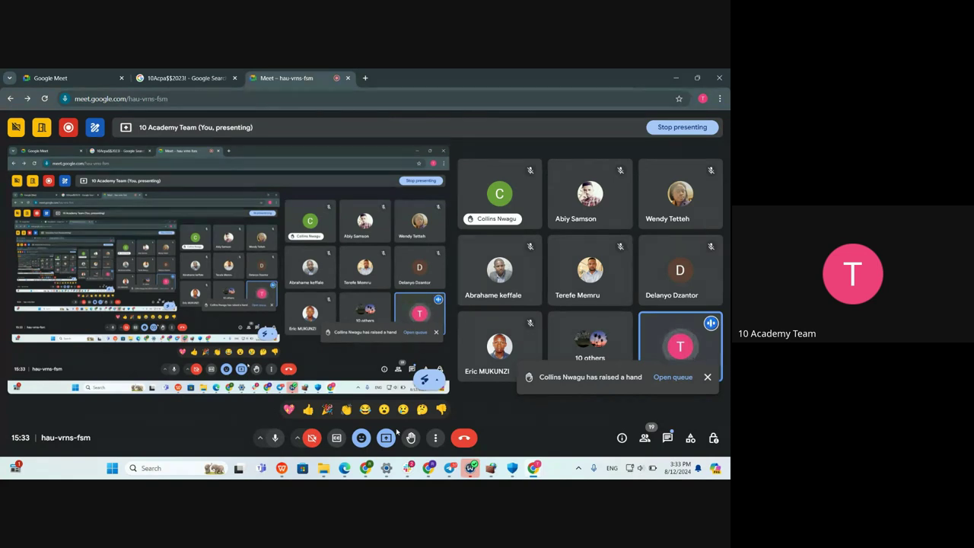
{"action": "left_click", "coordinate": [667, 439]}
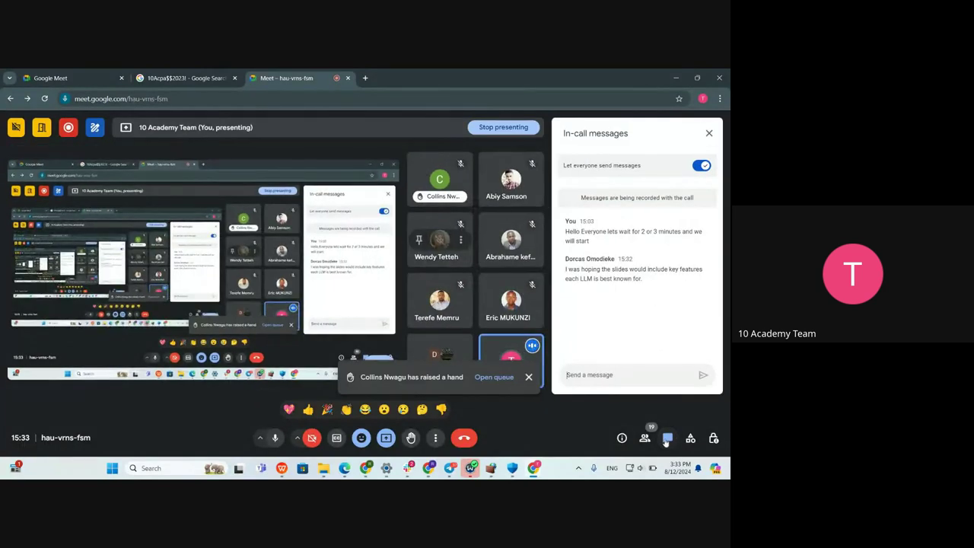
{"action": "left_click", "coordinate": [708, 133]}
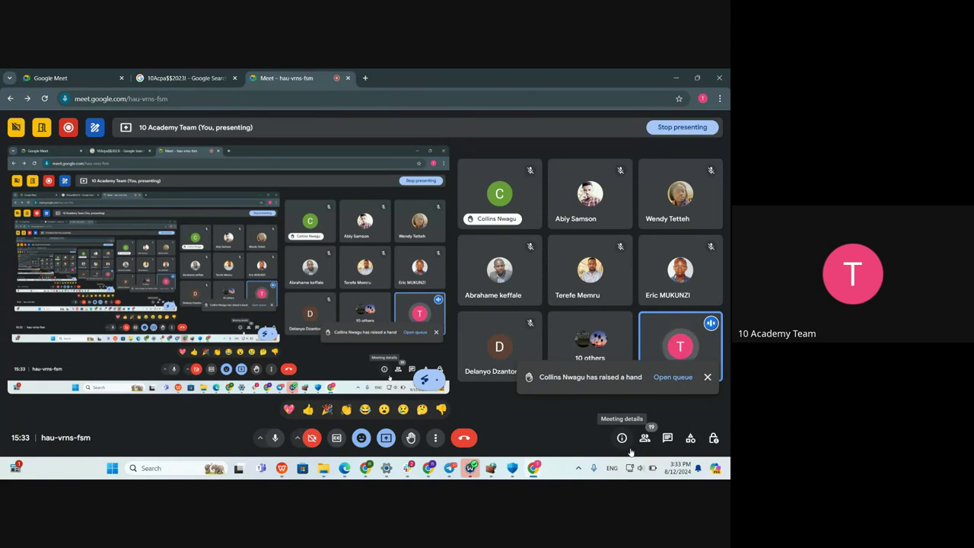
{"action": "left_click", "coordinate": [669, 438]}
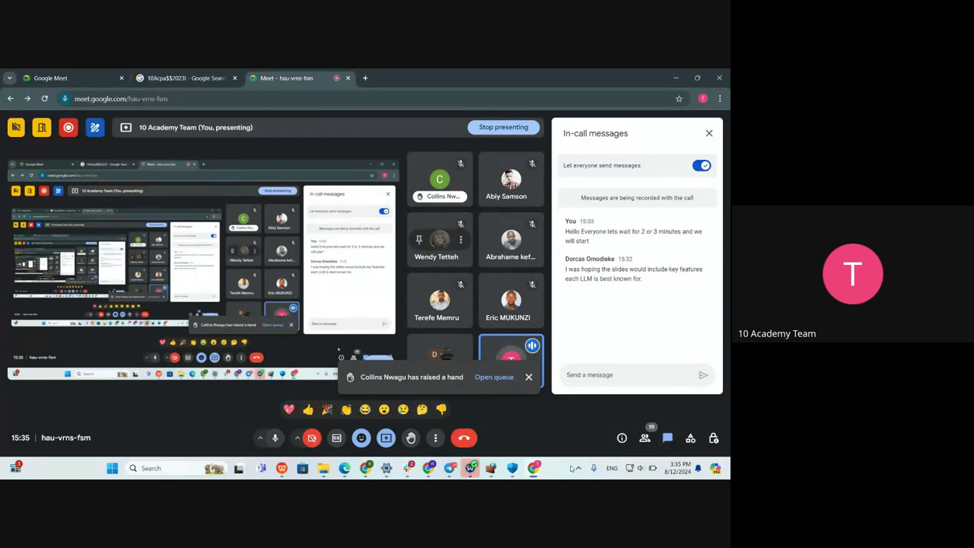
{"action": "mouse_move", "coordinate": [470, 467]}
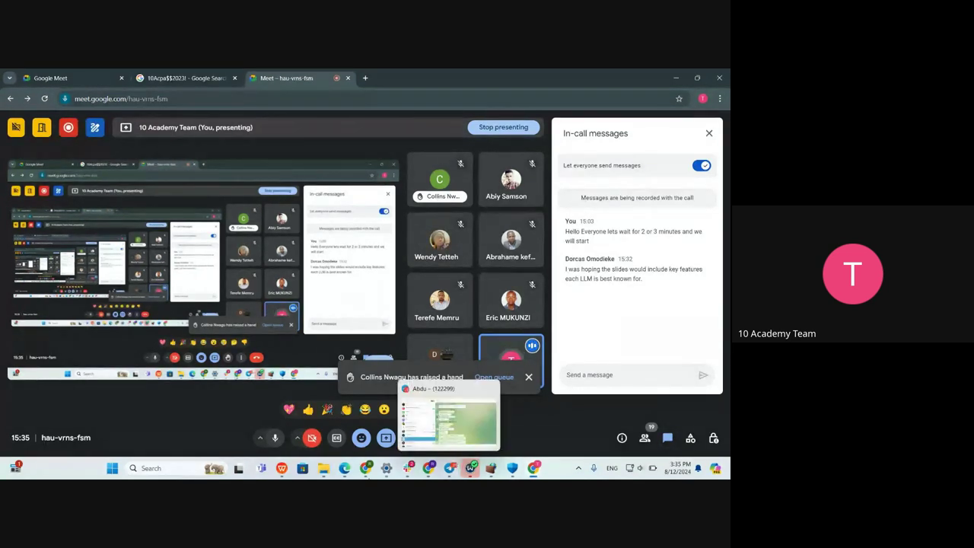
{"action": "left_click", "coordinate": [362, 474]}
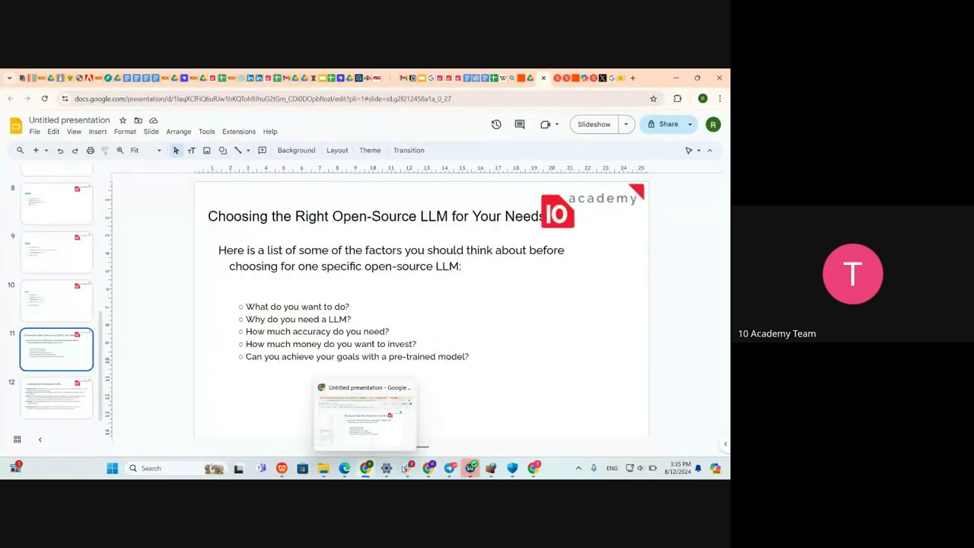
{"action": "mouse_move", "coordinate": [533, 467]}
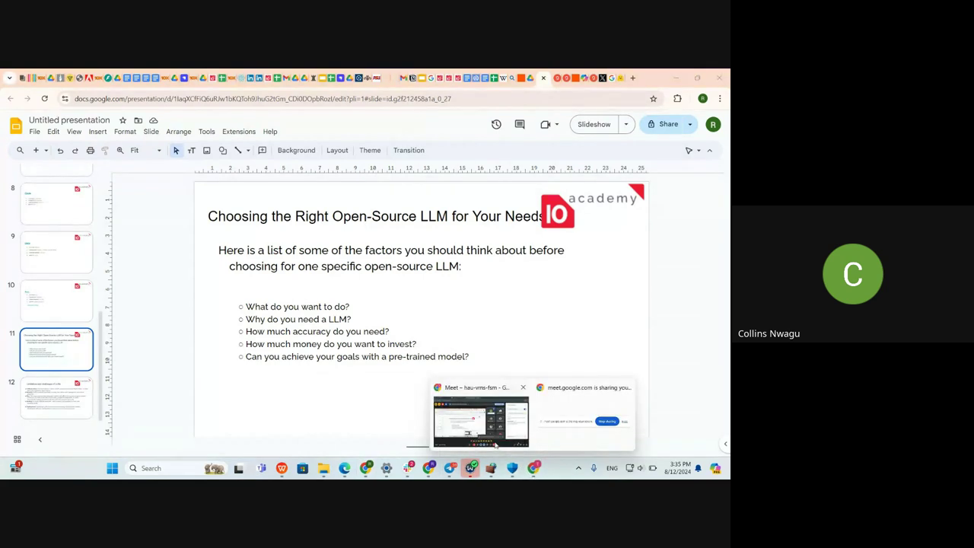
{"action": "left_click", "coordinate": [483, 419]}
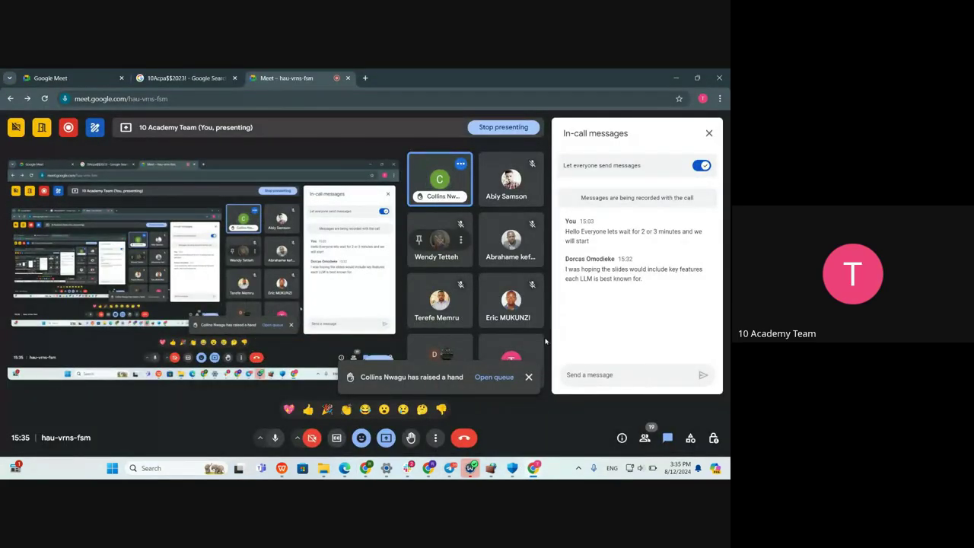
Close the In-call messages panel
{"action": "left_click", "coordinate": [707, 137]}
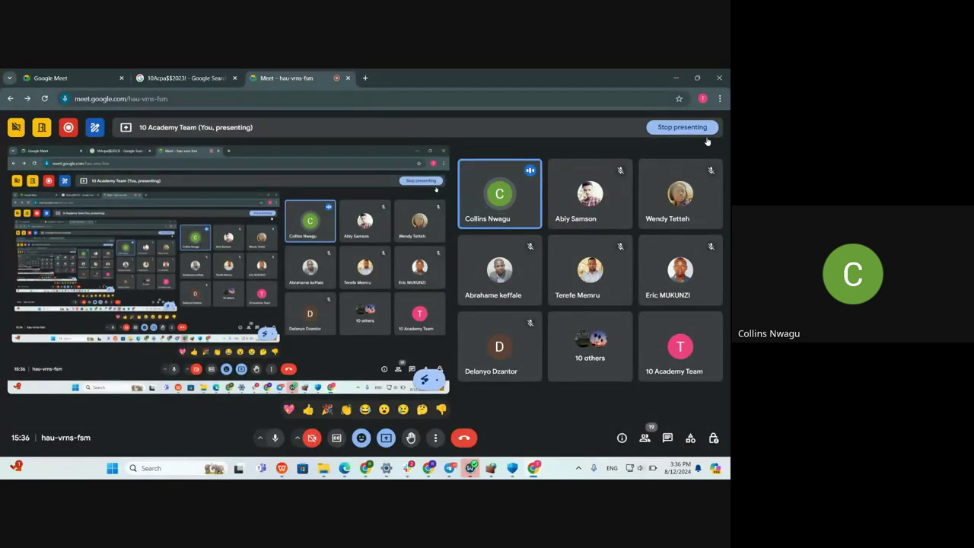
Switch back to the deck and move from the Groq slide back to slide 7 on Gemini
{"action": "mouse_move", "coordinate": [366, 468]}
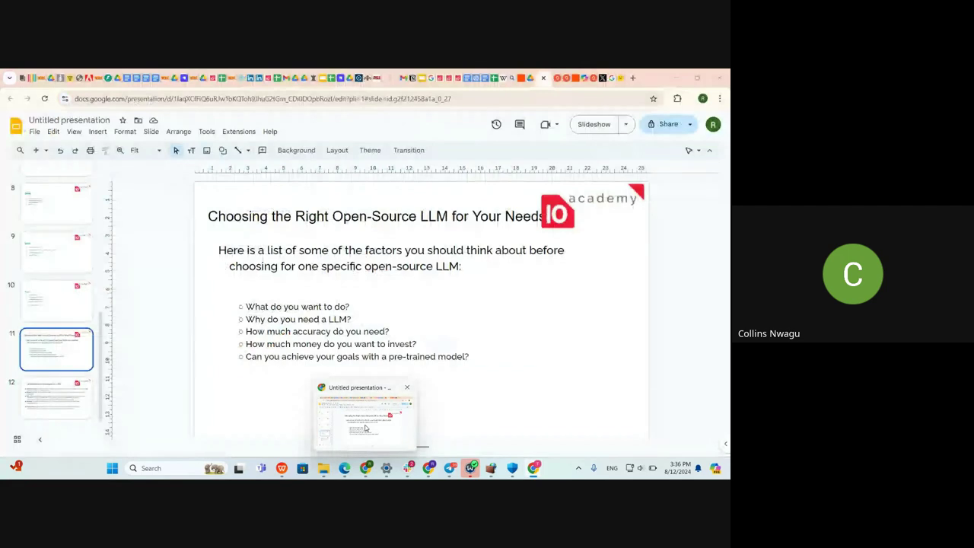
{"action": "left_click", "coordinate": [366, 428]}
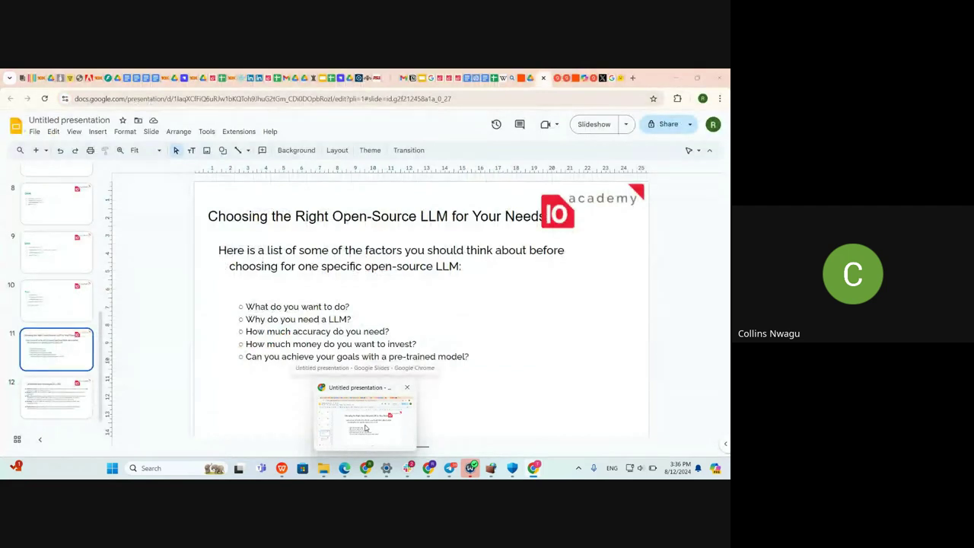
{"action": "left_click", "coordinate": [67, 314]}
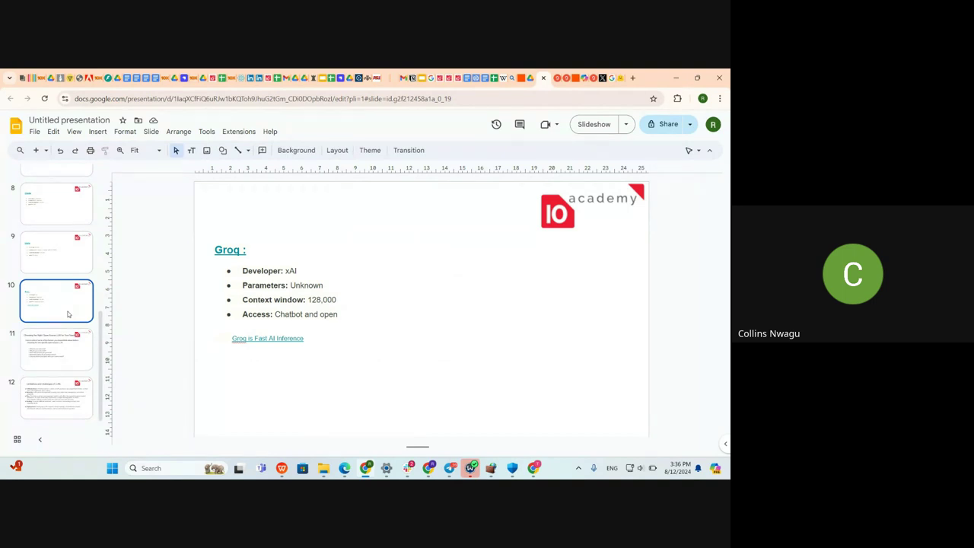
{"action": "key", "text": "Up"}
{"action": "key", "text": "Up"}
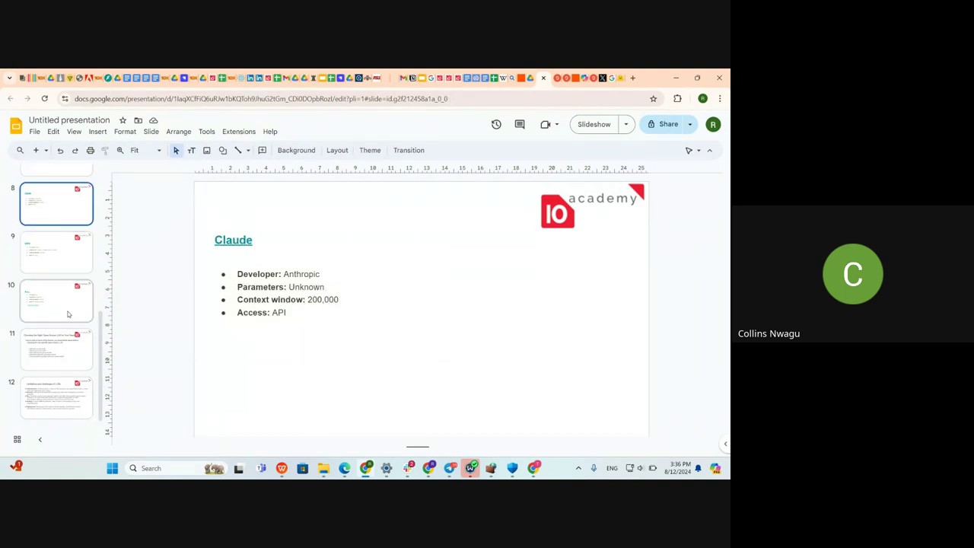
{"action": "key", "text": "Up"}
{"action": "key", "text": "Up"}
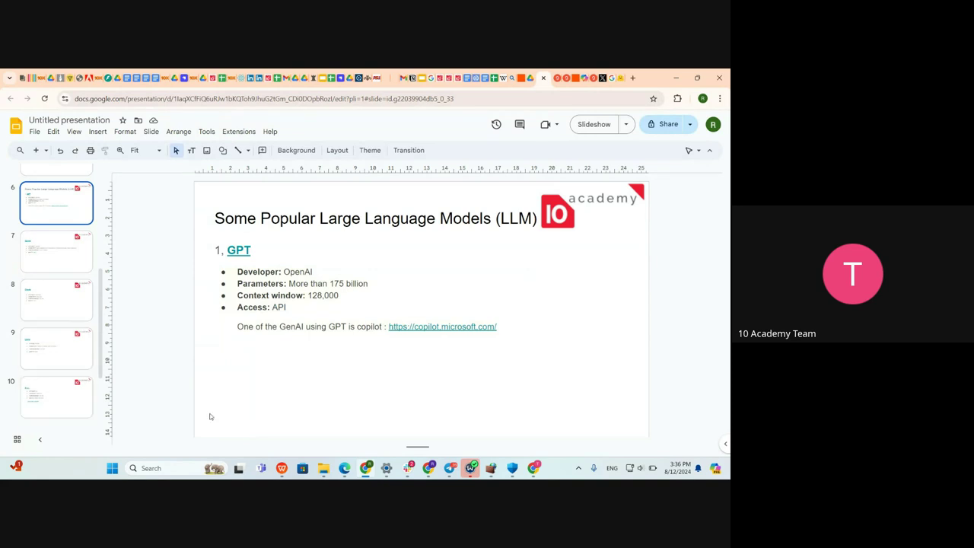
{"action": "key", "text": "Down"}
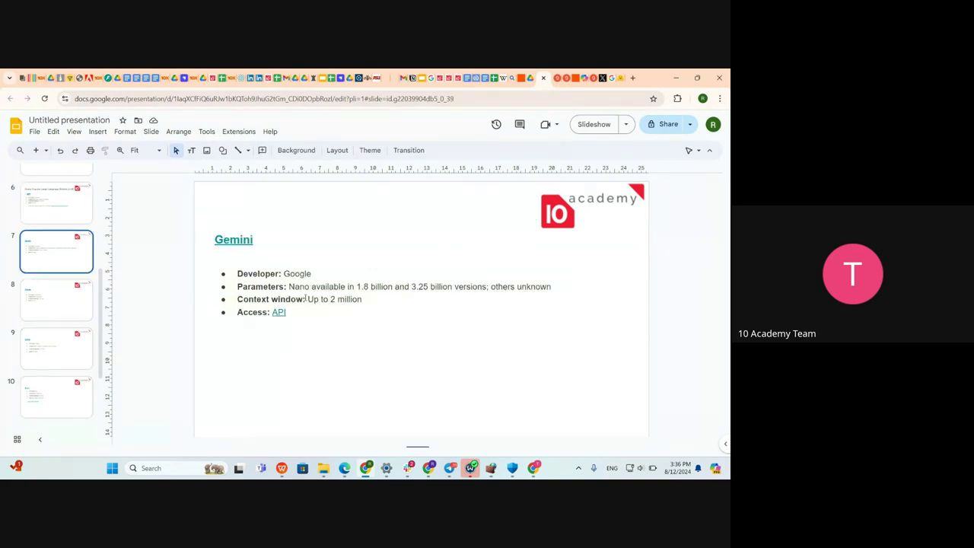